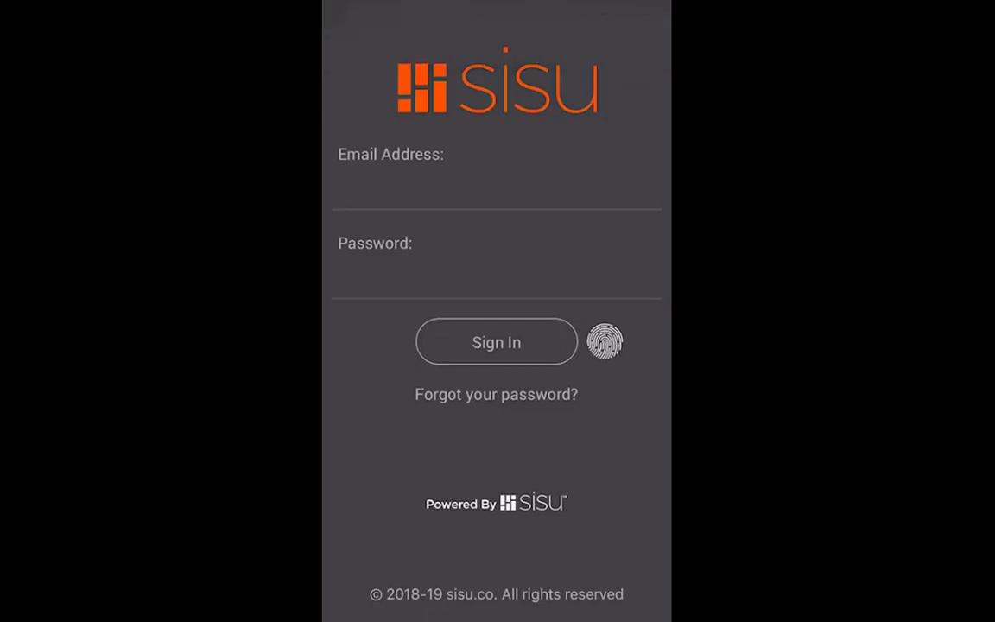
Back out of the password reset screen, then open Goal Setup from the MORE menu.
click(496, 394)
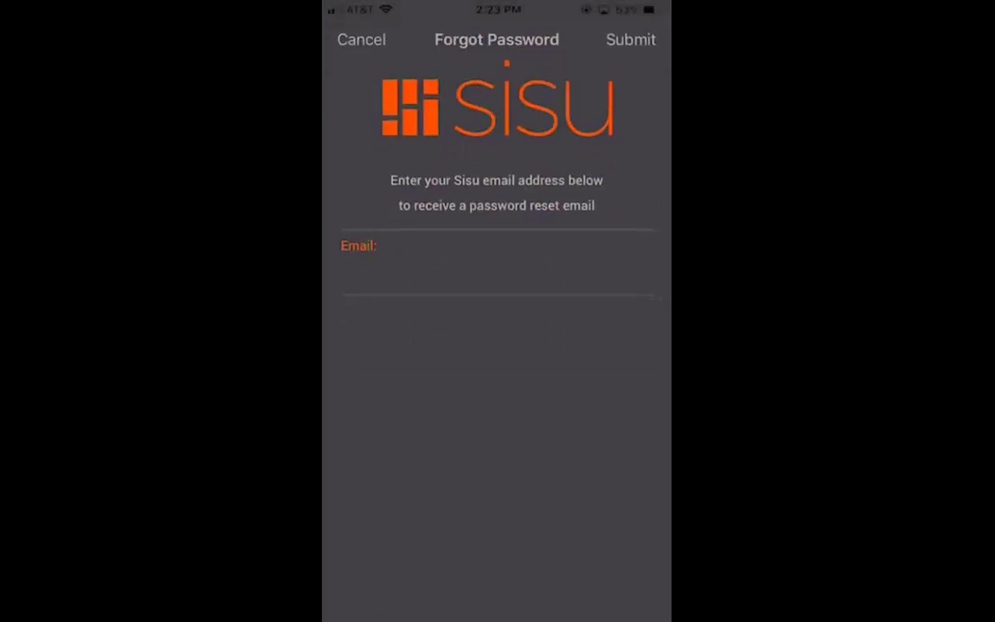
drag(497, 617, 496, 259)
click(496, 77)
click(361, 39)
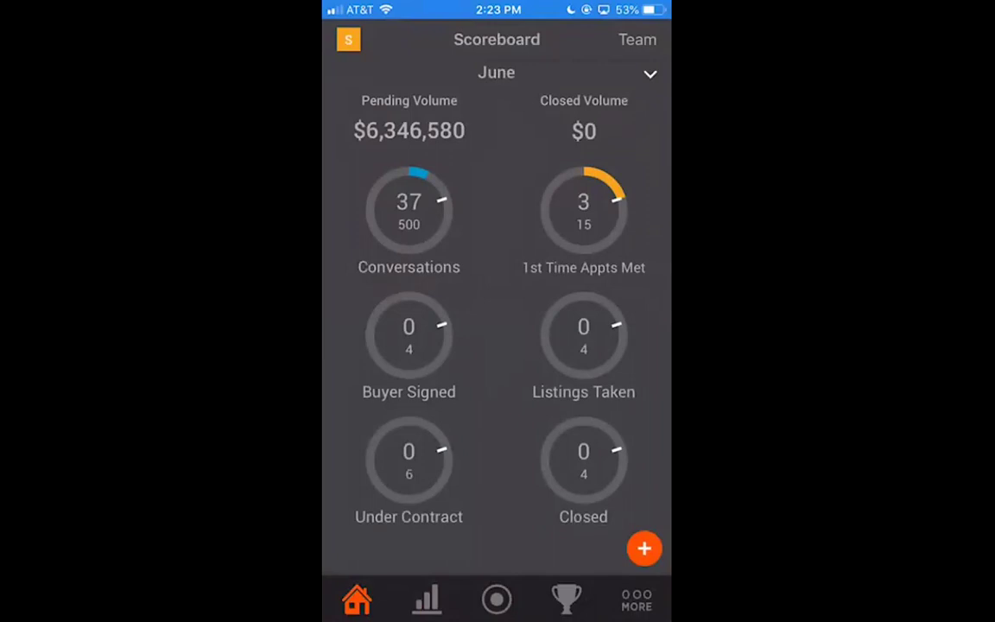
click(637, 600)
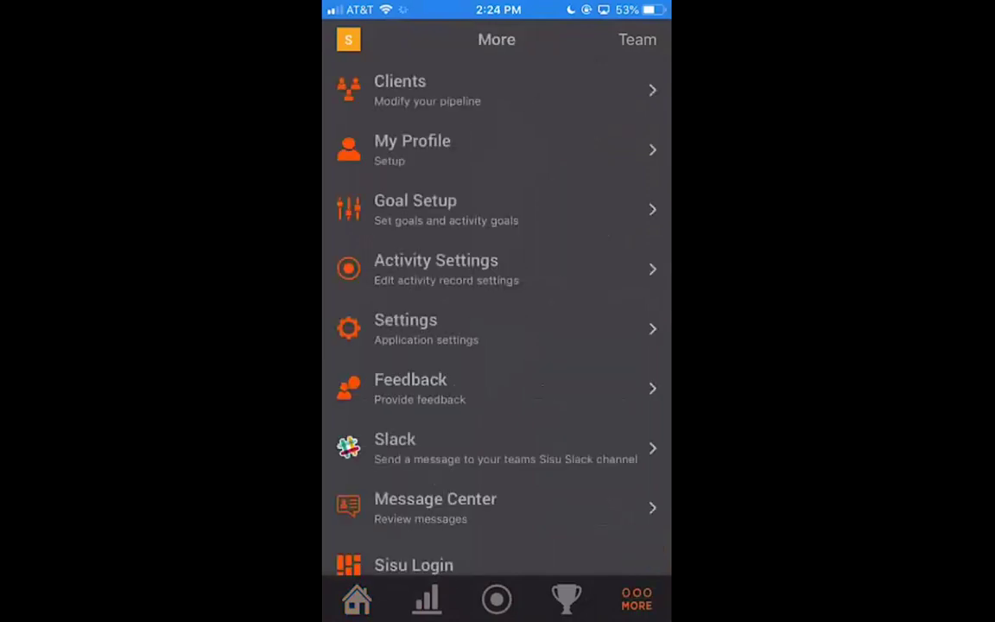
click(414, 209)
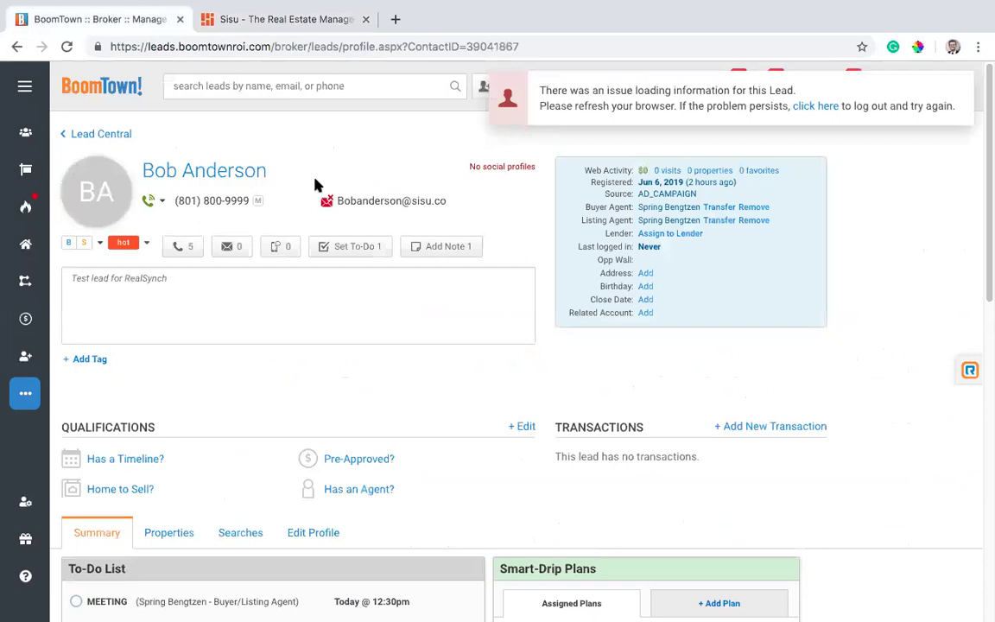
Log a Talked to Prospect call on the lead, raising its call count from 5 to 6.
mouse_move(328, 201)
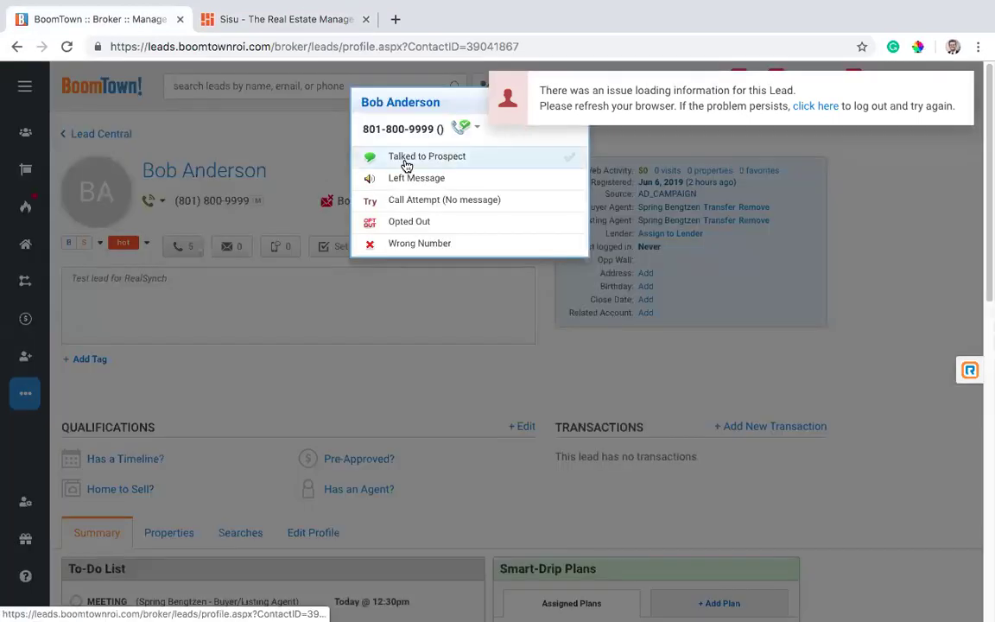
click(406, 158)
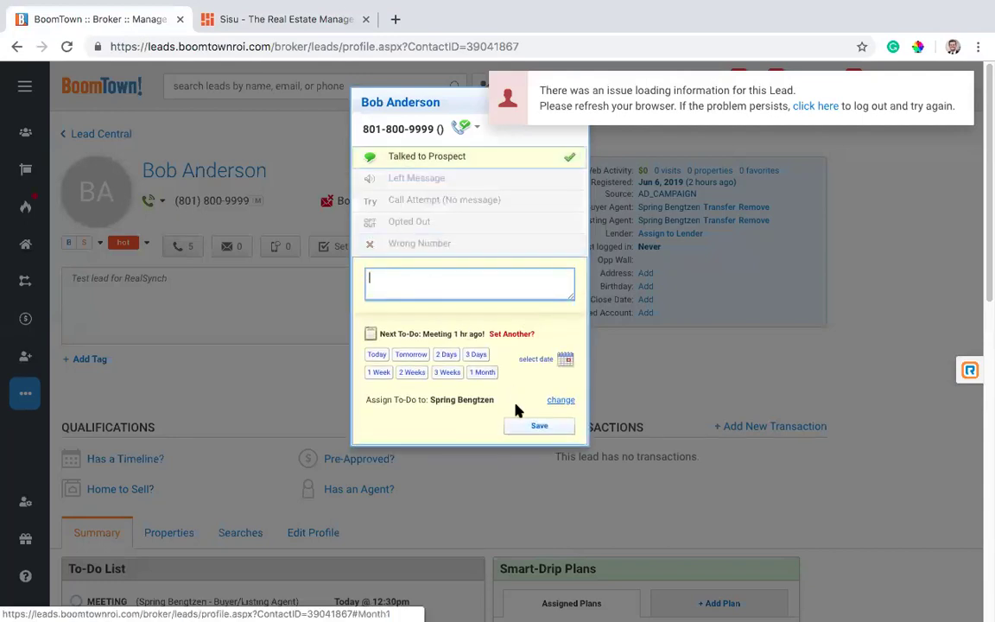
click(524, 429)
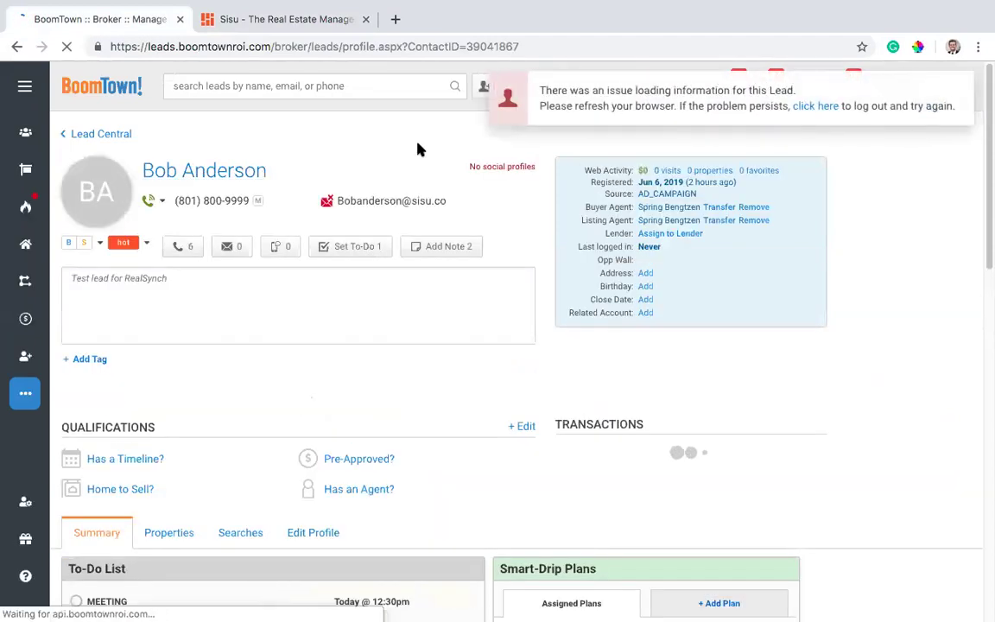
Reload the Sisu dashboard until Conversations shows 4 of 400.
click(255, 26)
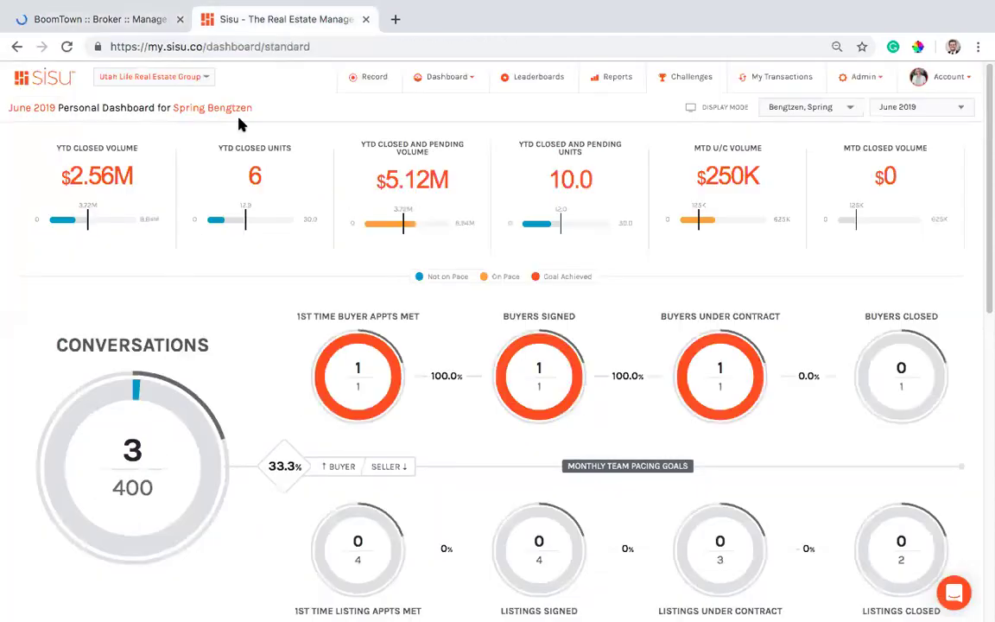
scroll(218, 268, down, 2)
scroll(218, 271, up, 1)
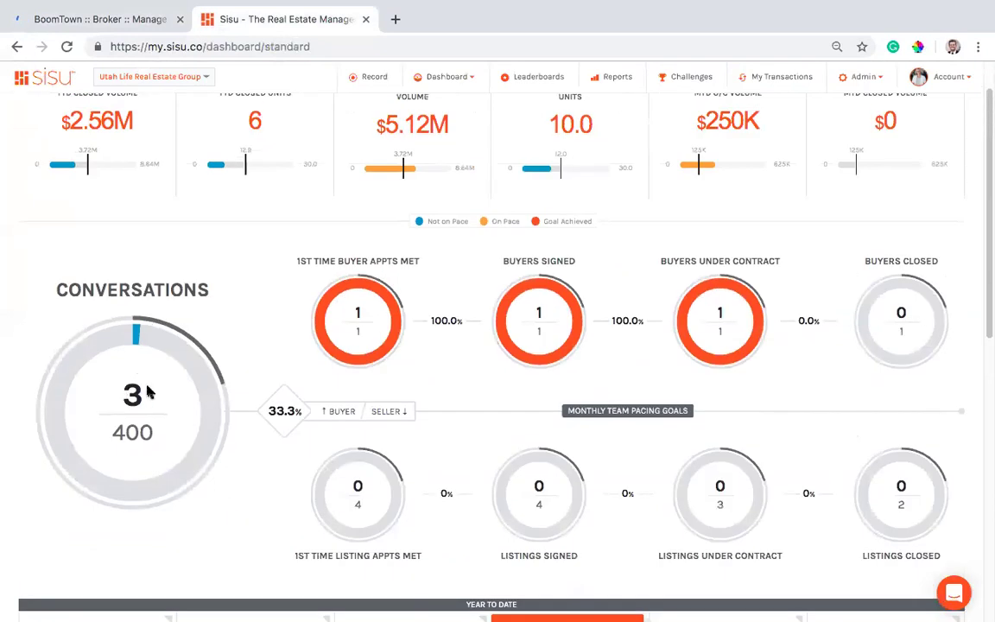
scroll(240, 337, up, 1)
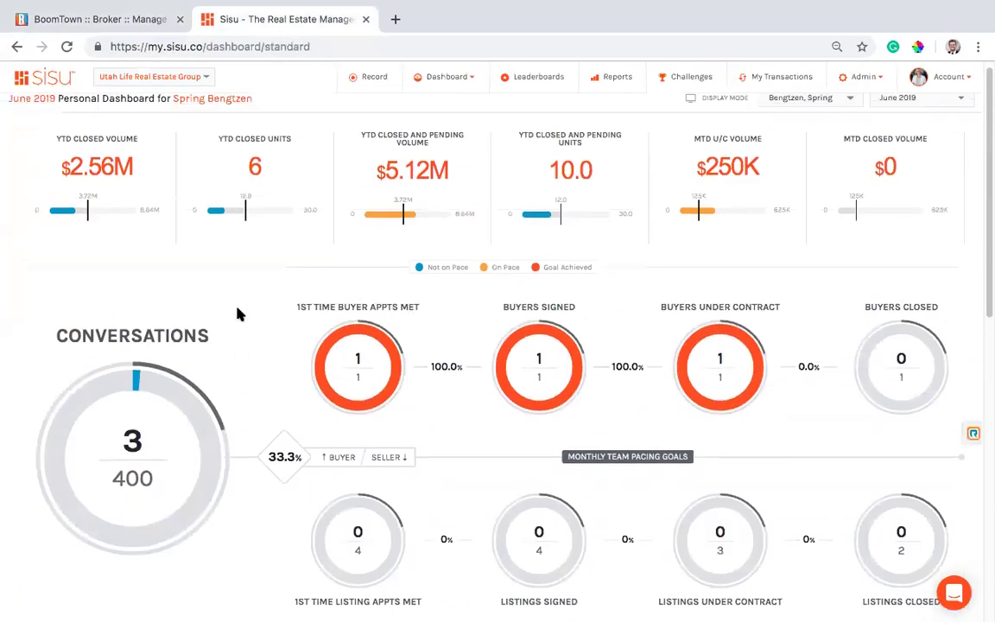
click(66, 46)
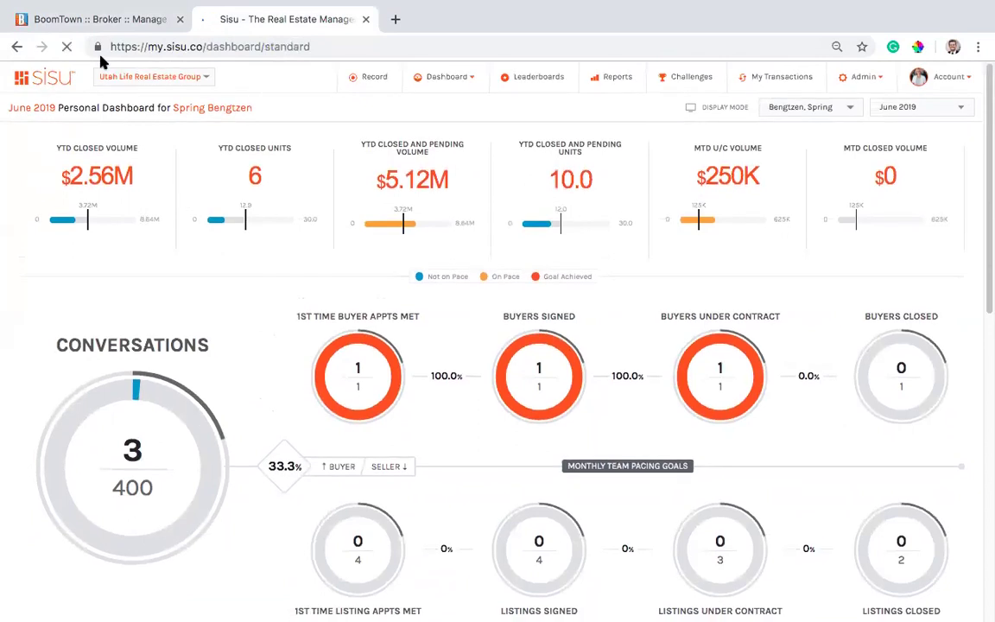
click(69, 49)
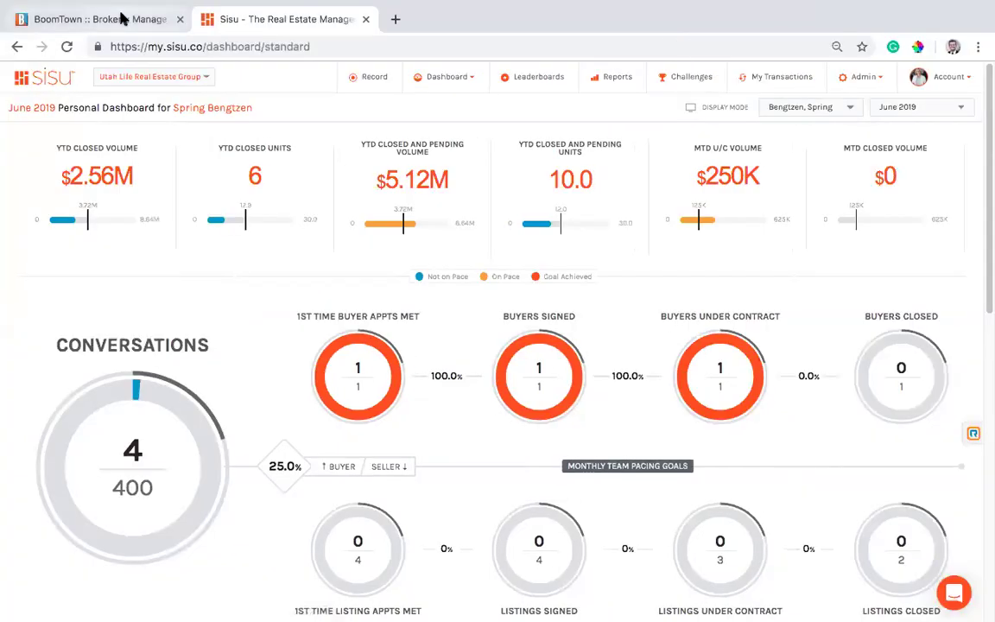
Start a Meeting to-do for the lead today at 2:30 pm with Google Calendar sync on.
click(172, 17)
scroll(404, 341, down, 2)
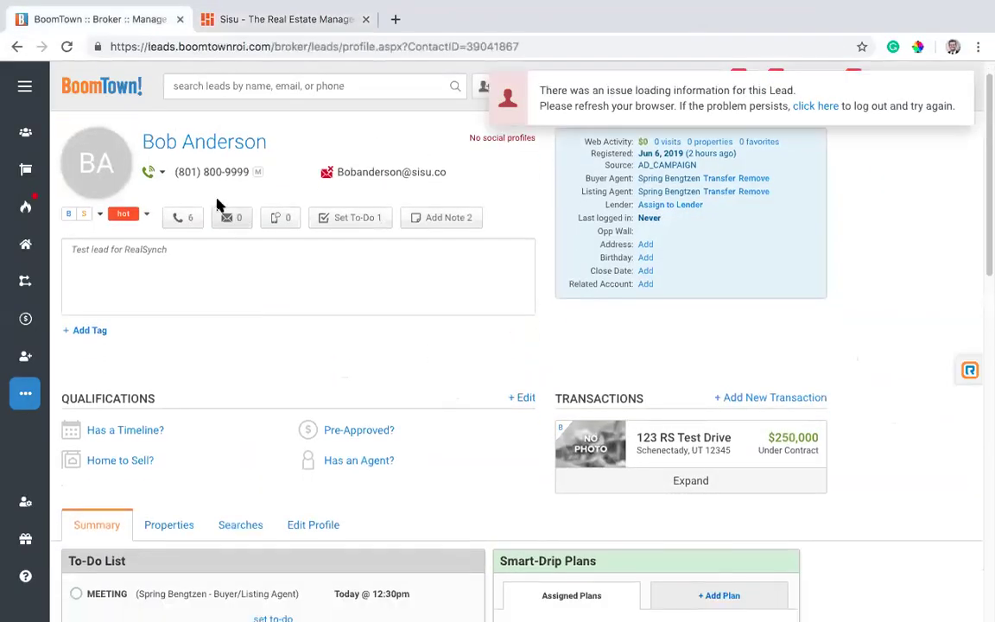
scroll(363, 455, down, 4)
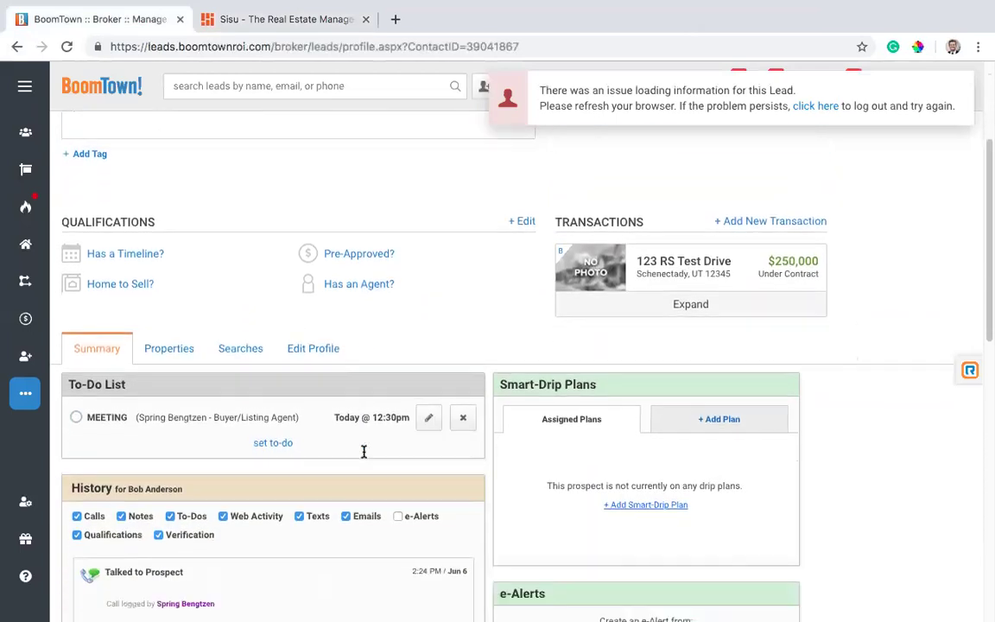
scroll(369, 406, up, 5)
click(347, 248)
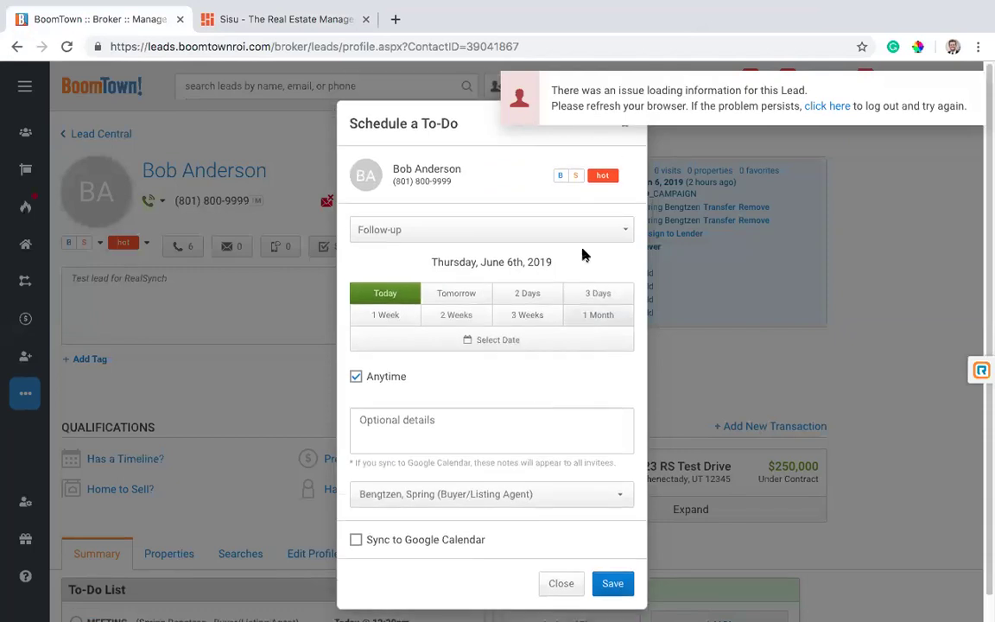
click(560, 228)
click(410, 326)
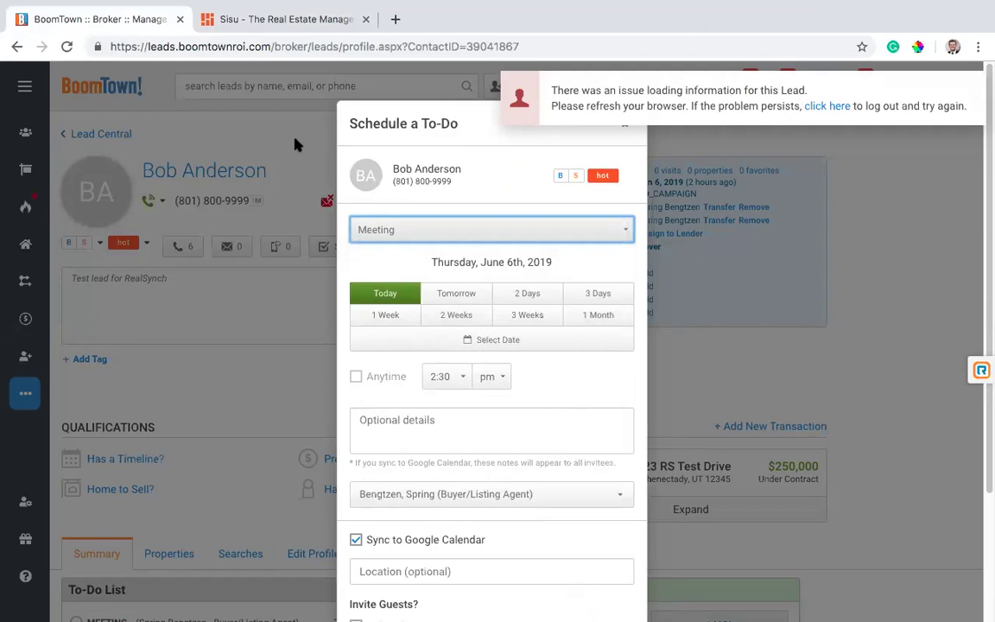
click(319, 144)
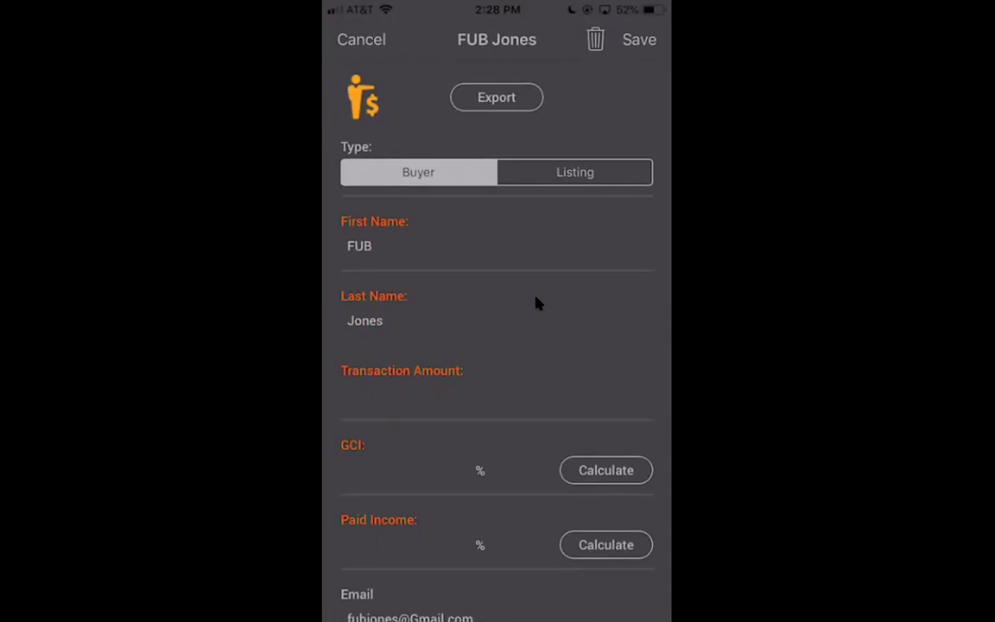
Enter a $250,000 transaction amount and a 3% GCI rate ($7,500).
scroll(535, 302, down, 2)
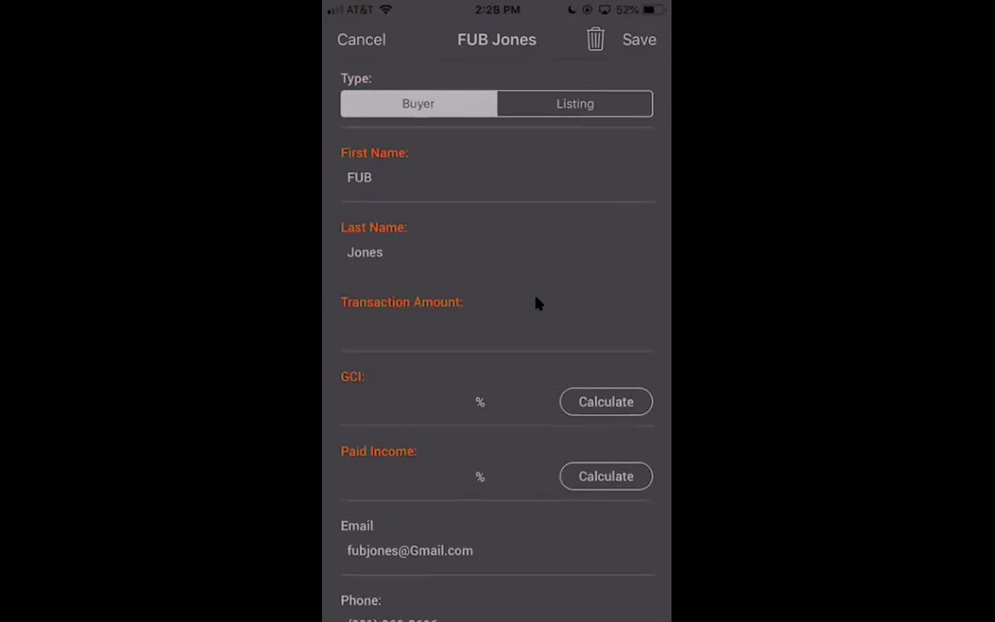
scroll(536, 303, down, 1)
click(536, 302)
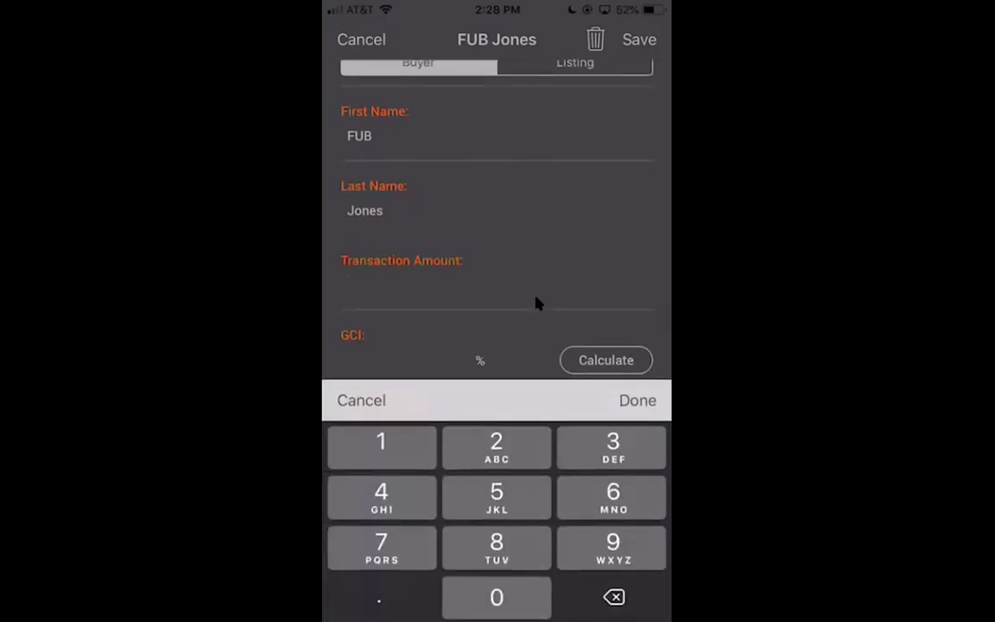
text(250000)
key(Return)
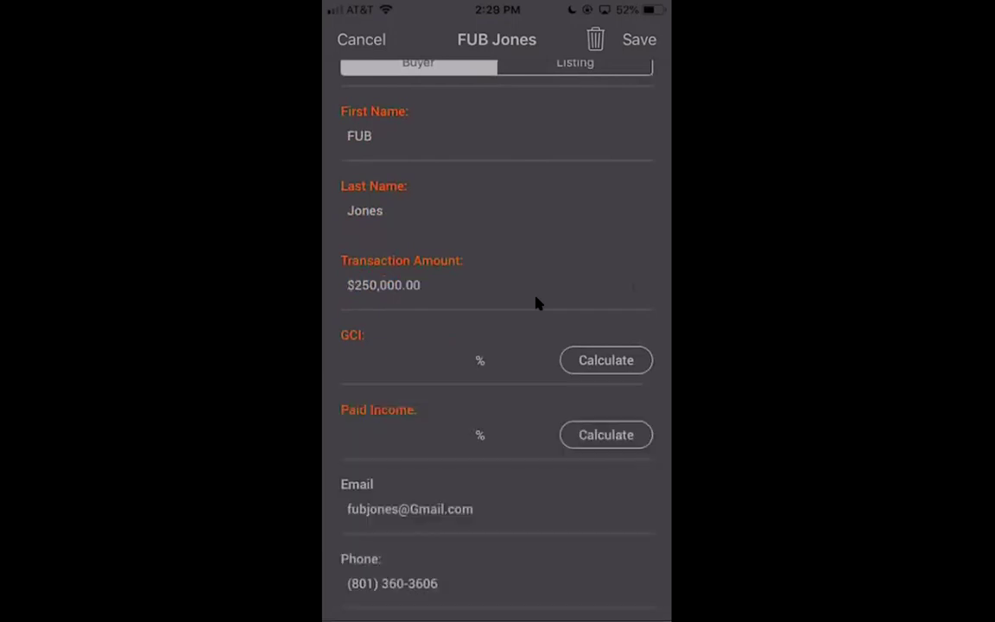
text(3)
key(Return)
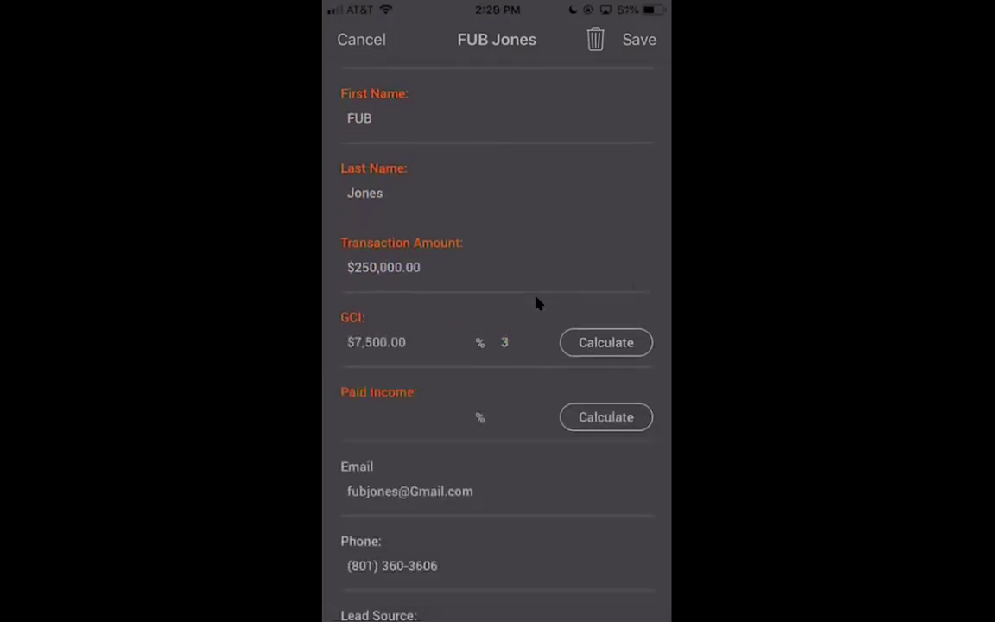
Set paid income to 50% of the GCI ($3,750).
scroll(535, 302, down, 1)
click(505, 358)
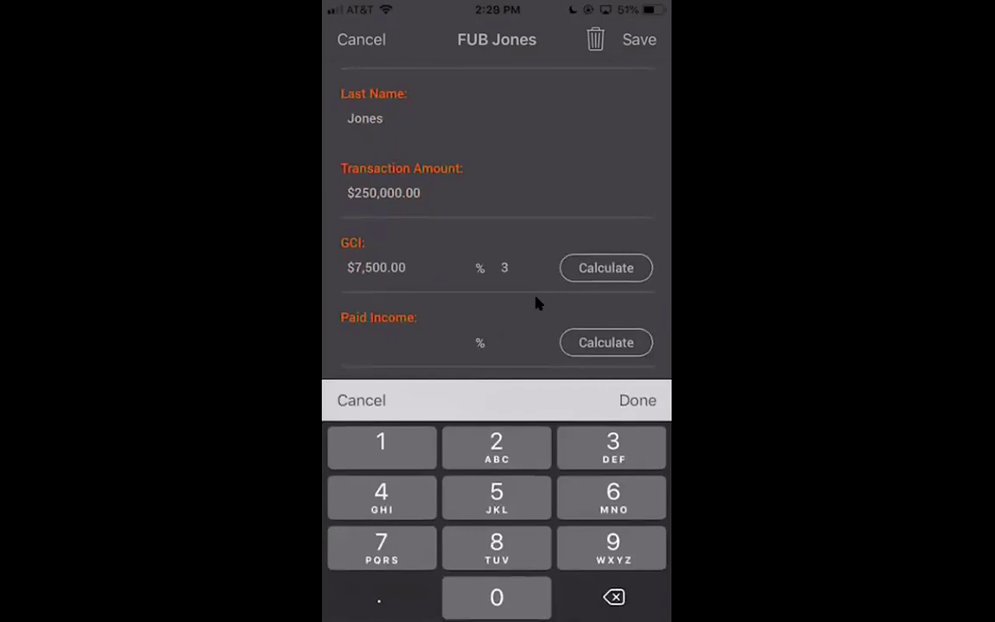
text(50)
key(Return)
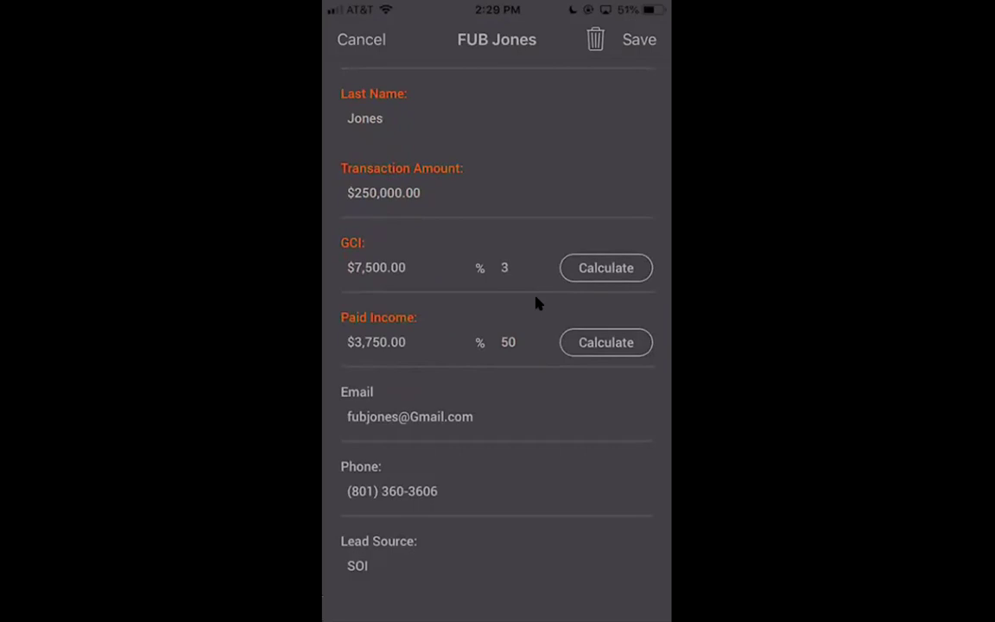
Set 1st Time Appt Set Date to June 1 and Met Date to June 6, 2019, then save.
scroll(536, 302, down, 10)
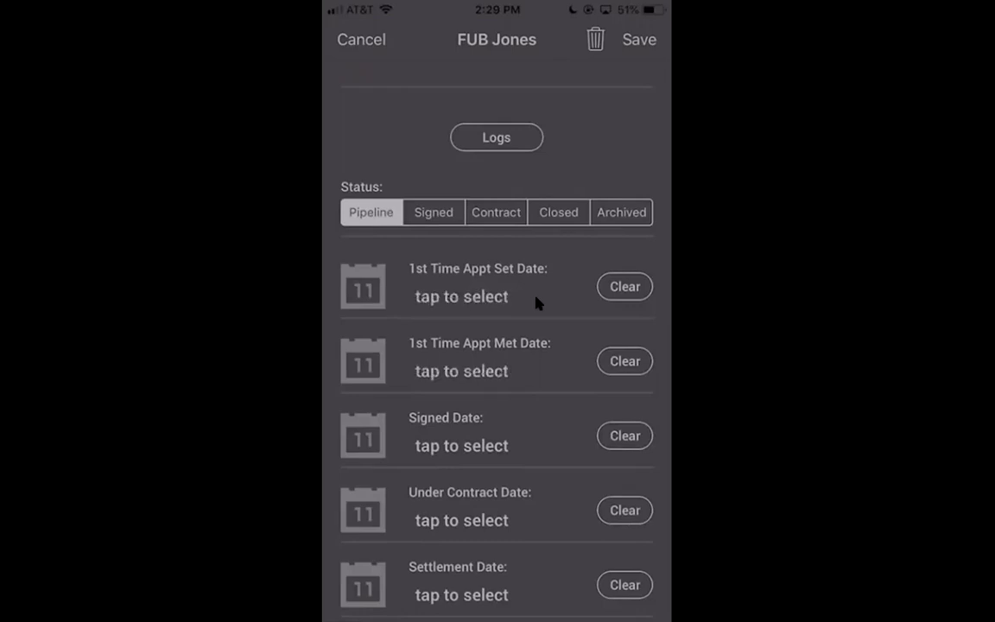
click(535, 302)
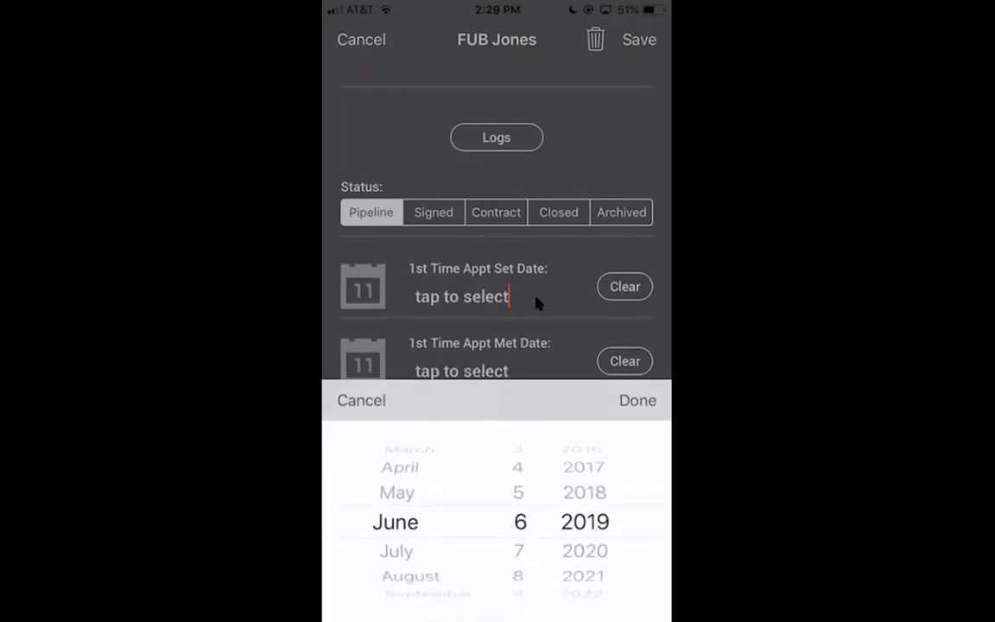
click(536, 302)
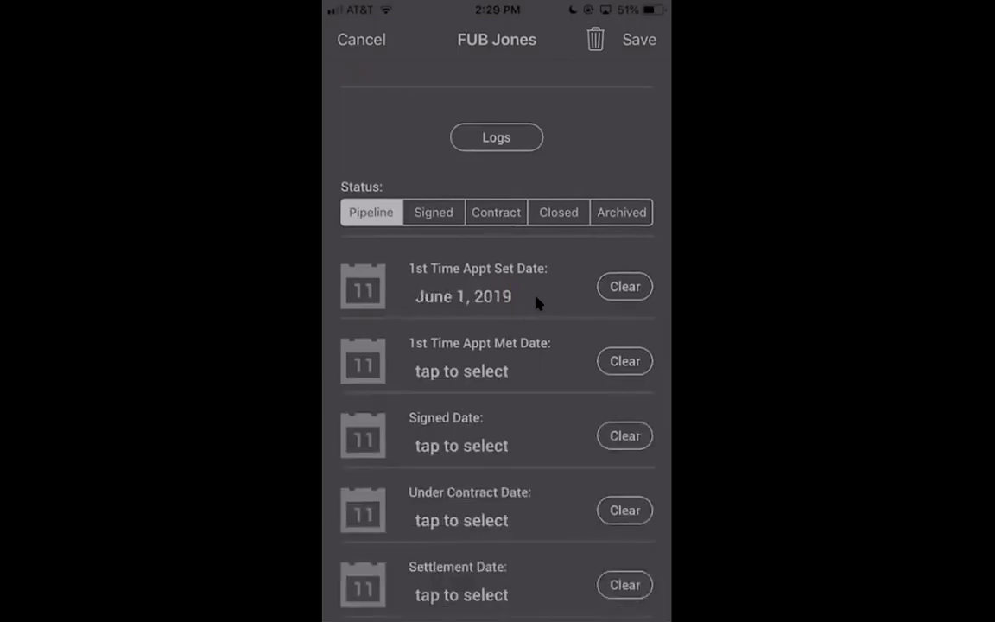
click(462, 371)
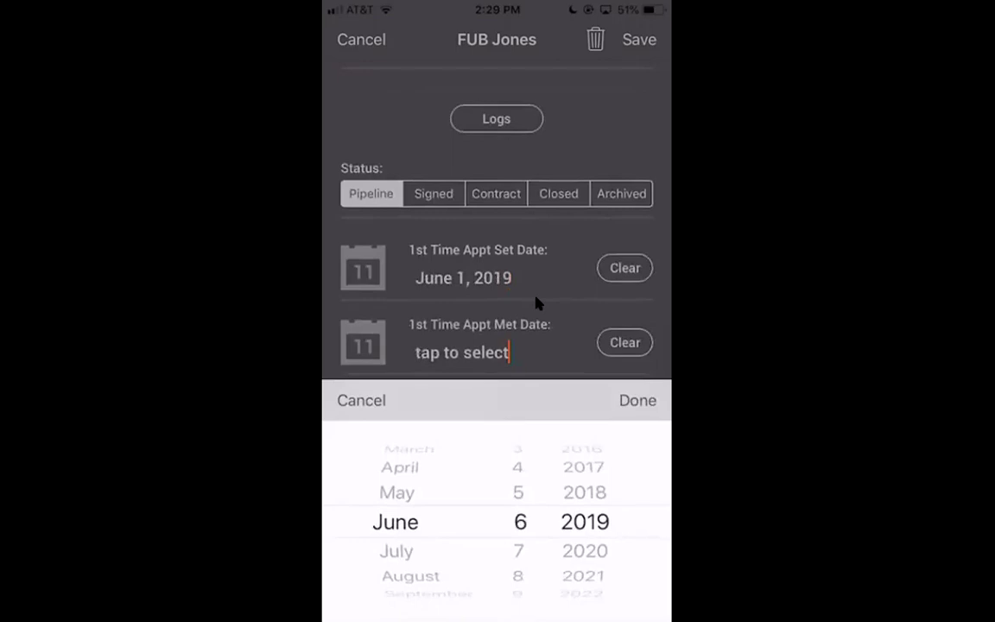
click(536, 302)
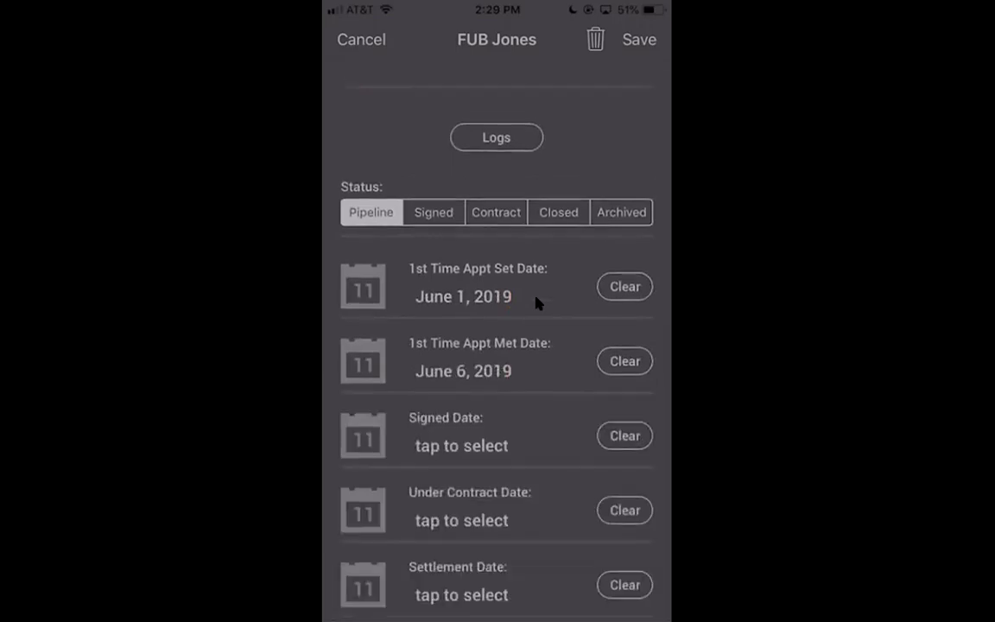
click(639, 39)
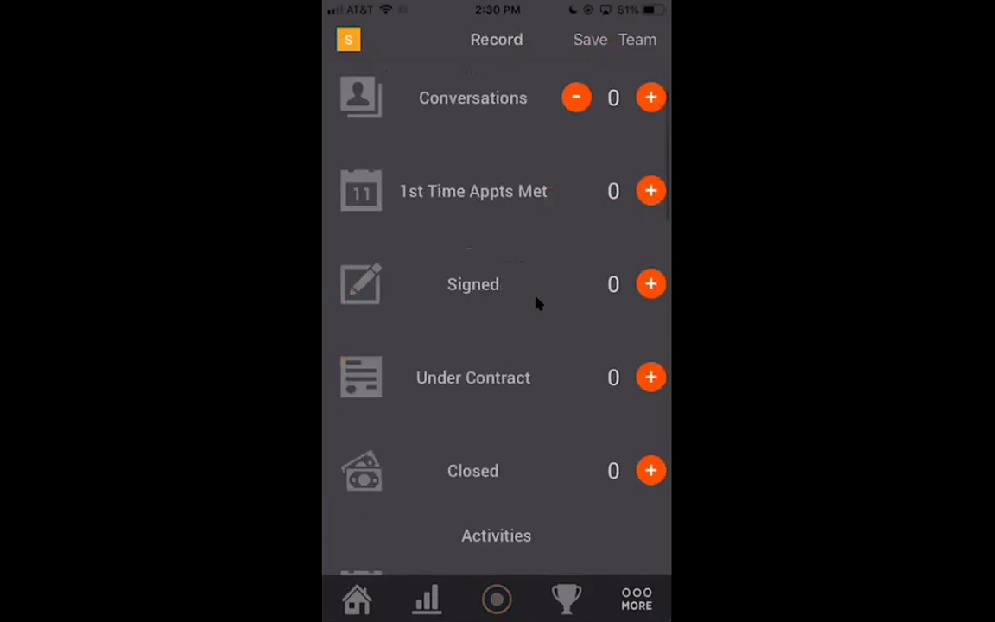
Scroll the June 6, 2019 activity record to confirm 1st Time Appts Met counts 1.
scroll(536, 302, down, 5)
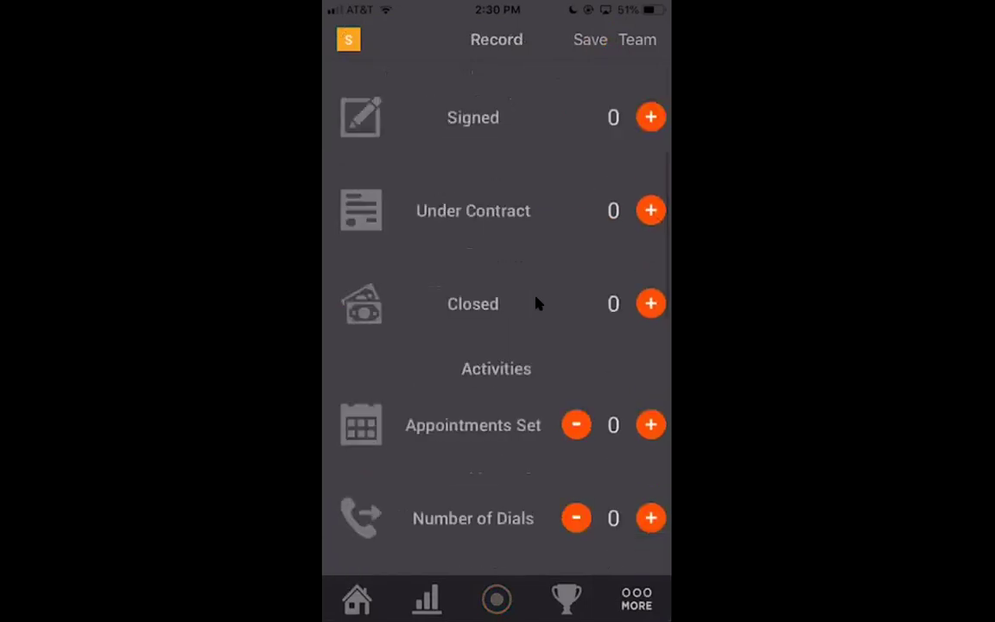
scroll(536, 302, up, 10)
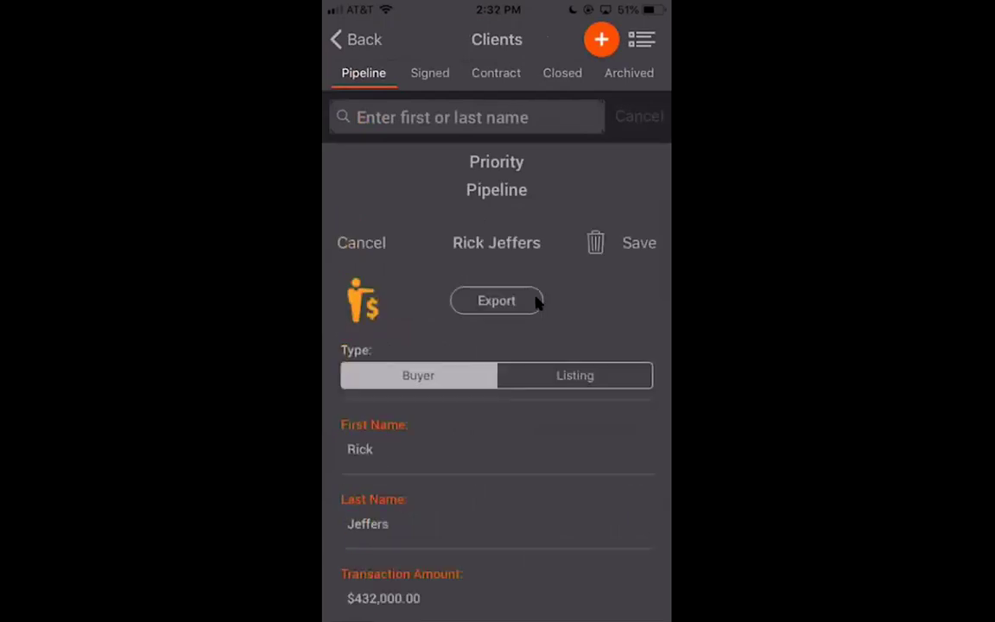
Scroll the client form to review GCI $12,528.00 and Paid Income $6,264.00.
scroll(535, 302, down, 5)
scroll(536, 302, up, 1)
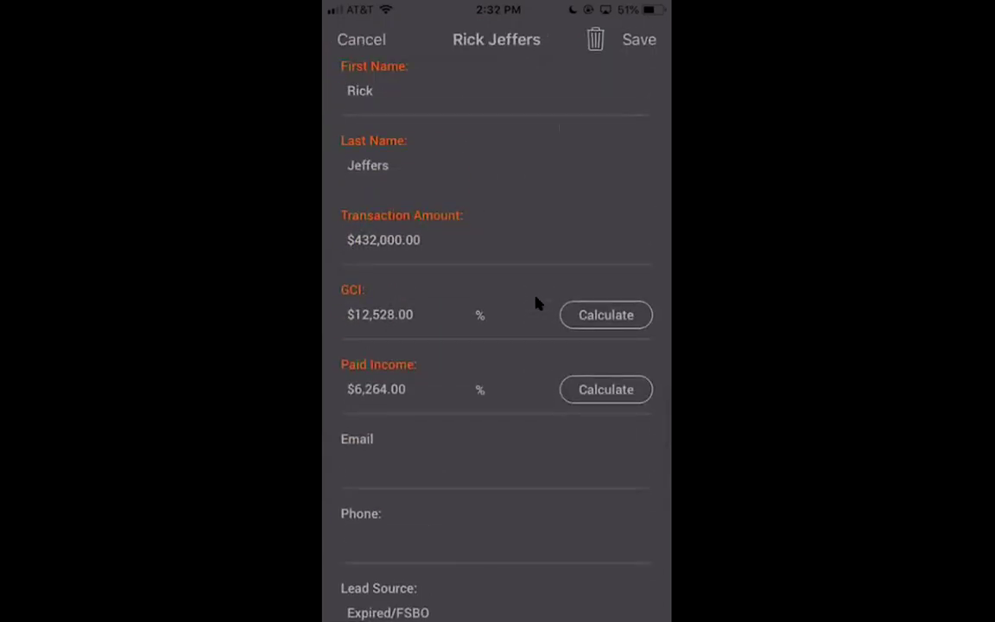
scroll(535, 302, down, 10)
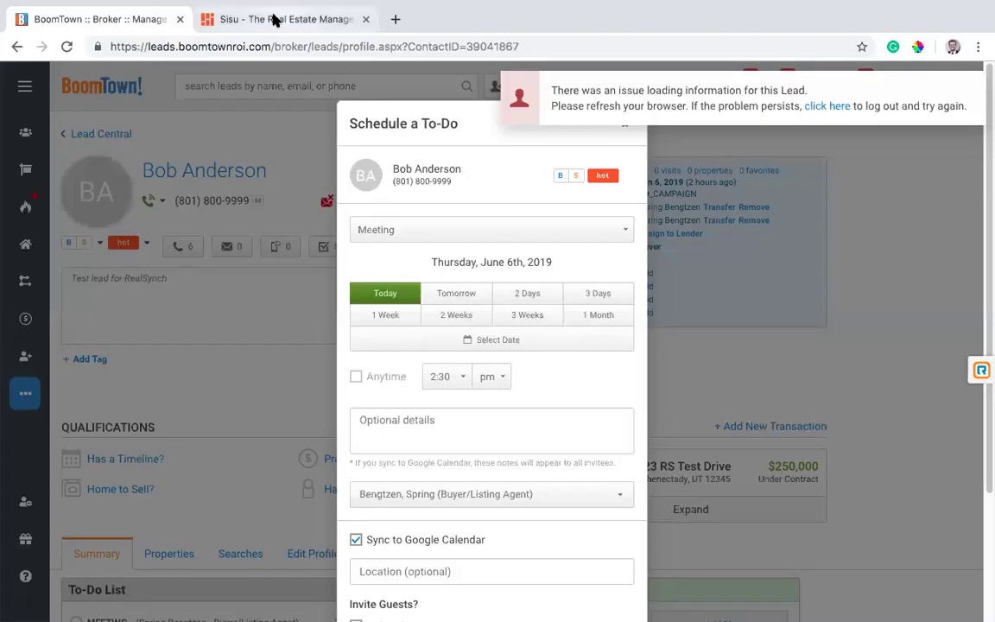
Switch to the Sisu browser tab and load the Personal dashboard for June 2019.
click(273, 19)
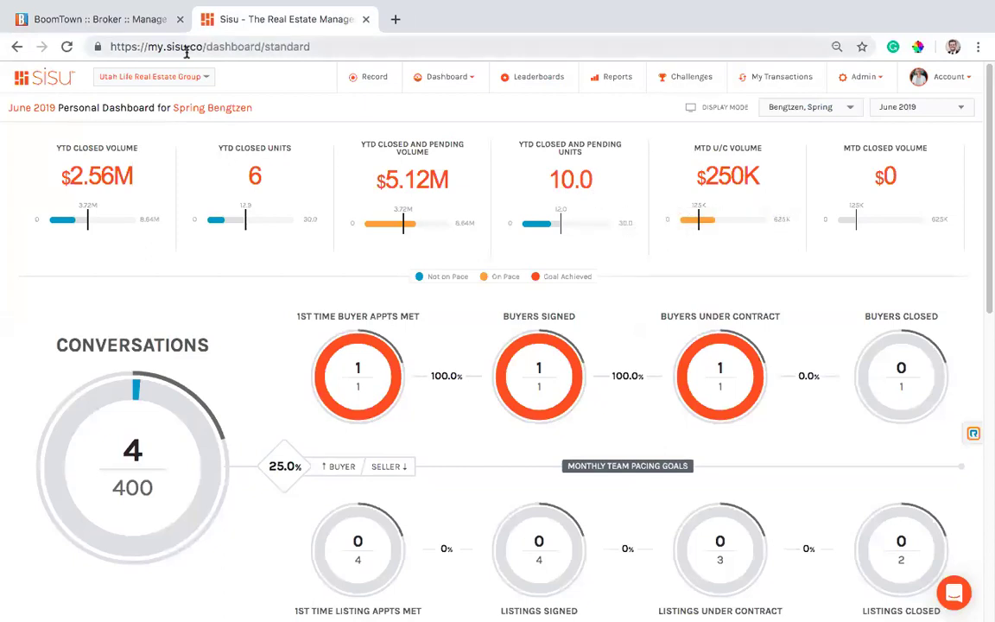
drag(204, 46, 160, 45)
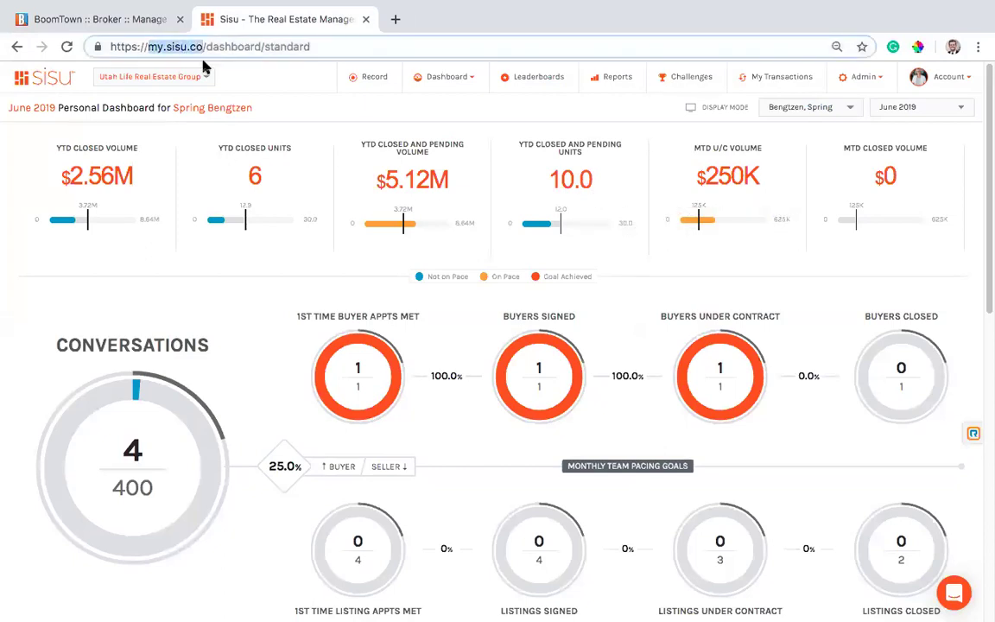
click(278, 95)
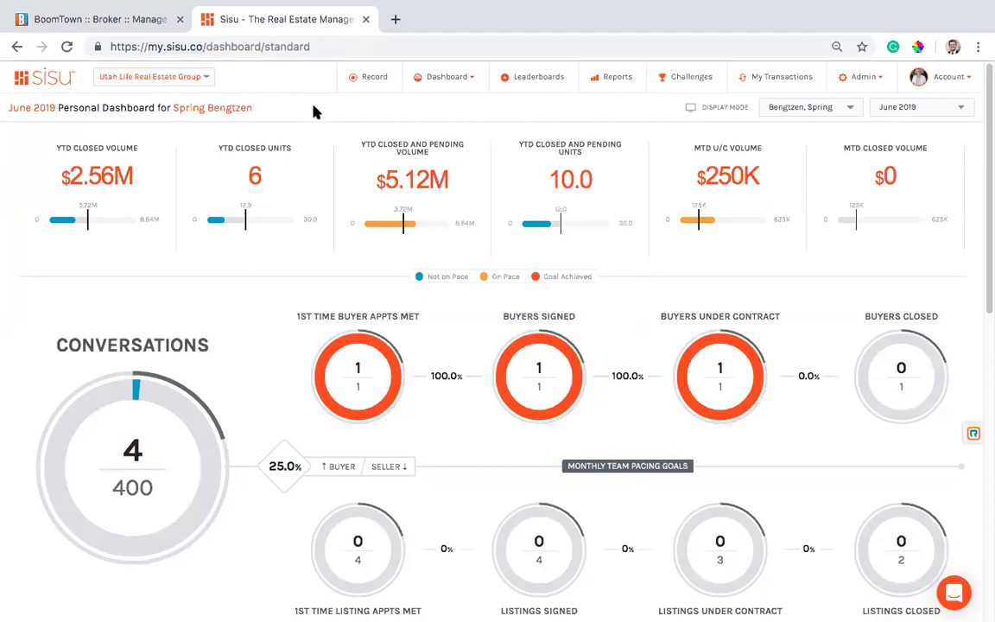
click(444, 76)
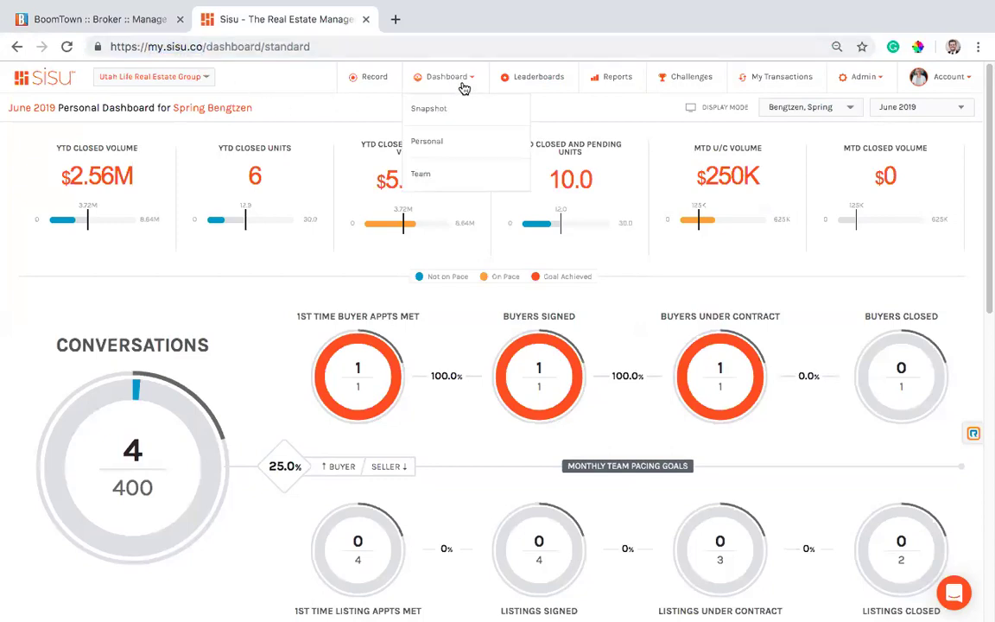
click(429, 139)
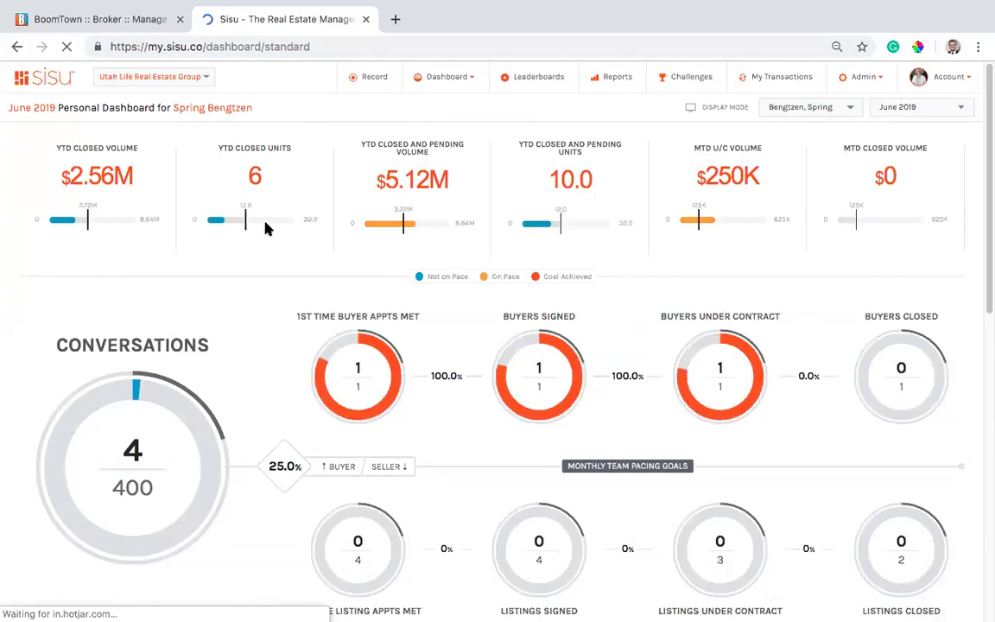
scroll(191, 267, down, 1)
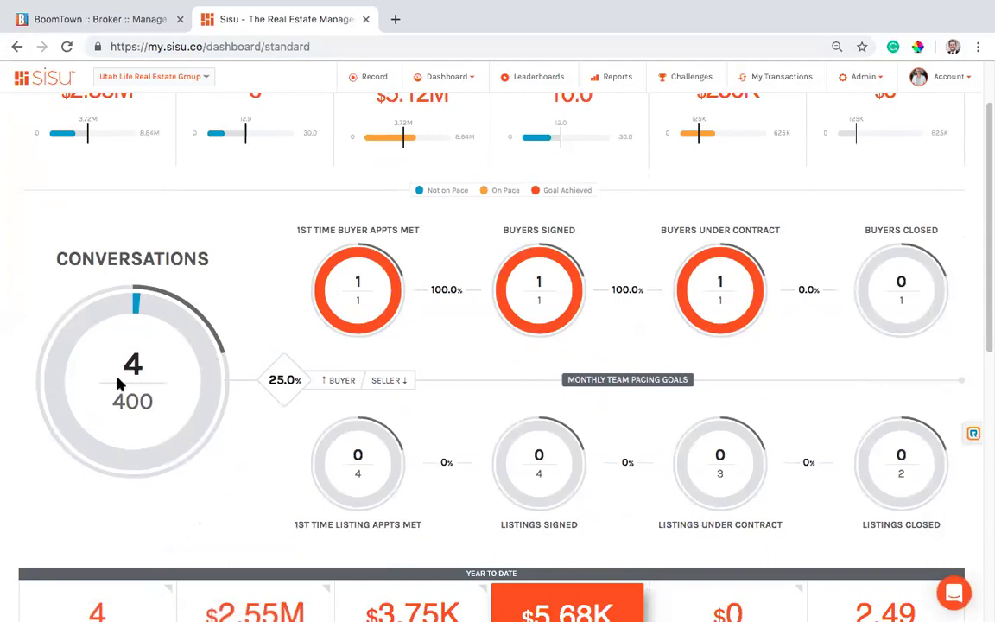
scroll(349, 456, down, 1)
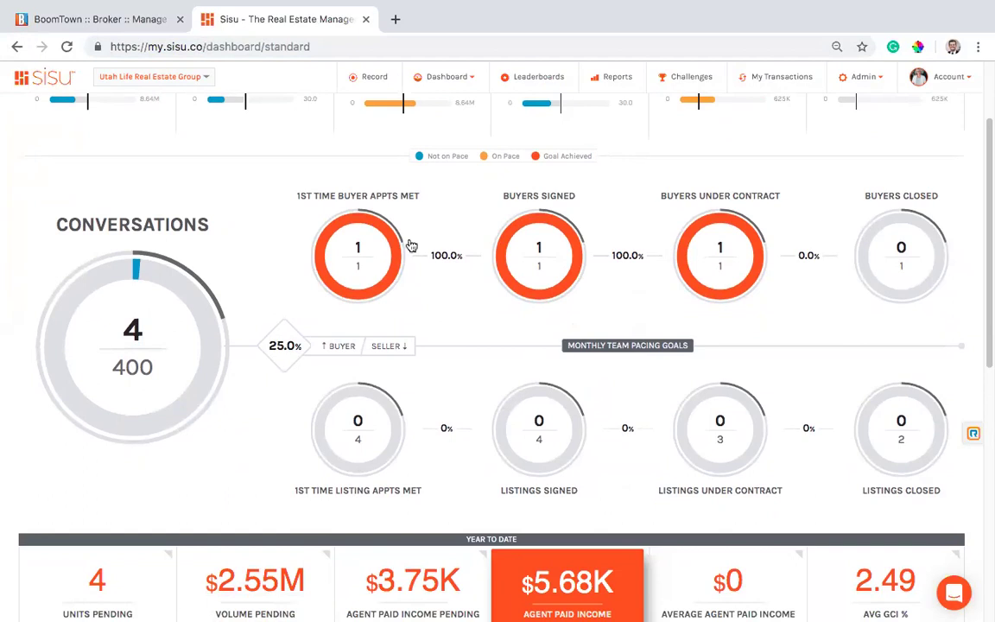
scroll(536, 270, up, 3)
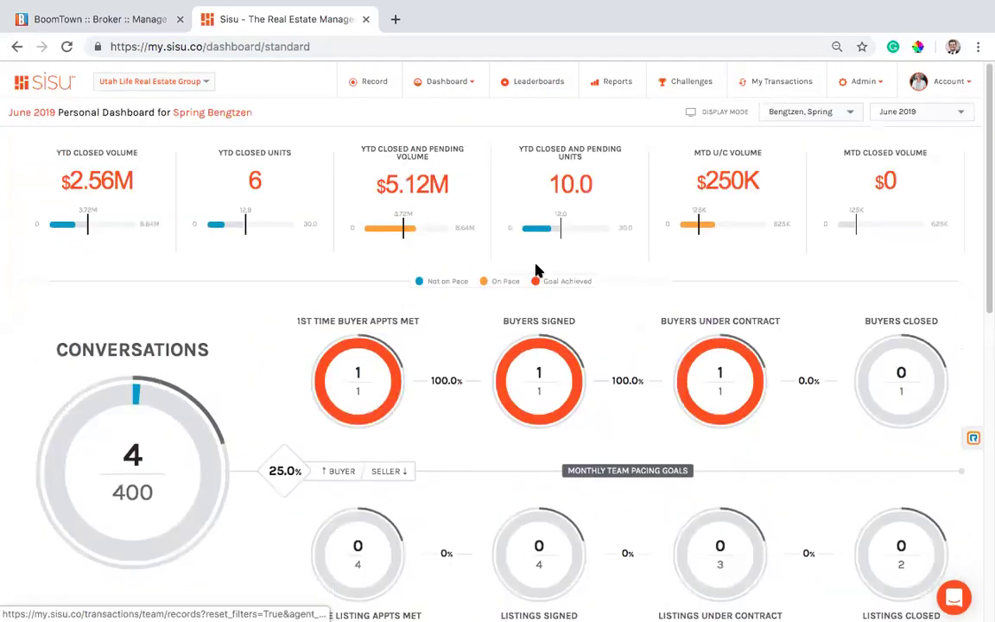
click(942, 108)
click(493, 119)
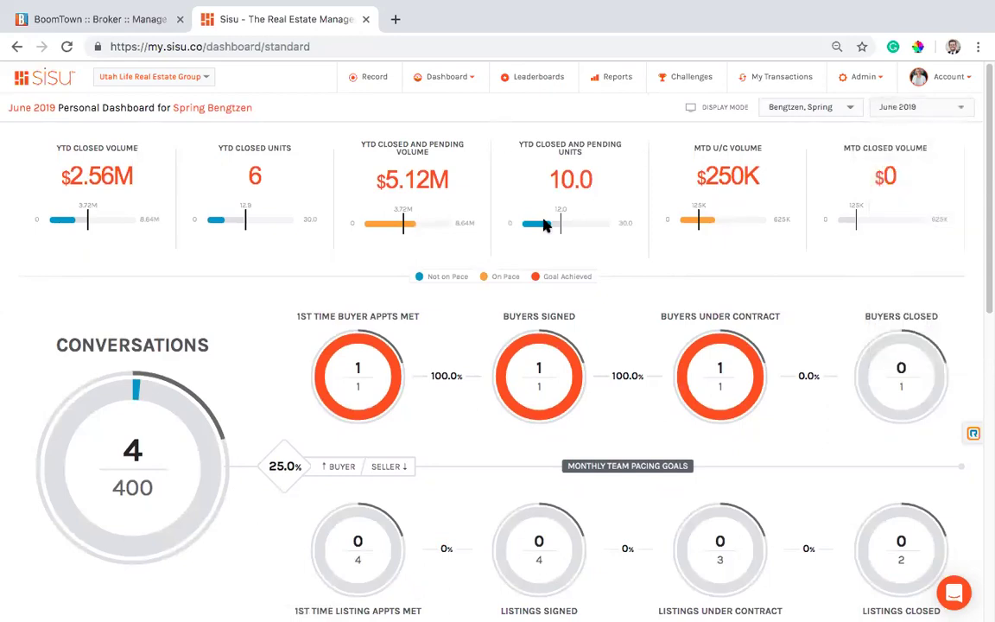
scroll(518, 173, down, 2)
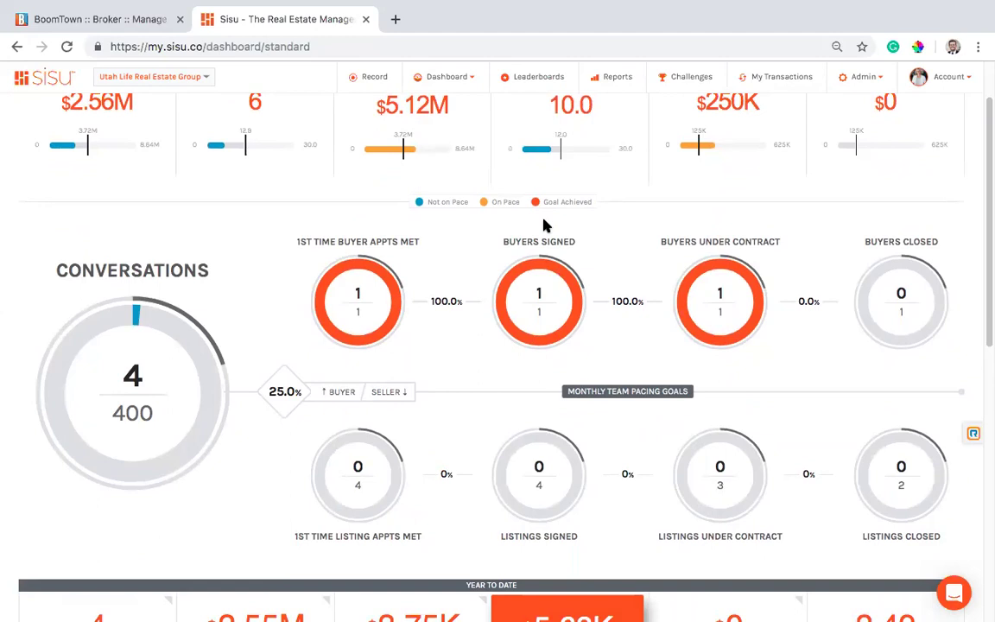
scroll(595, 308, down, 3)
scroll(604, 380, up, 1)
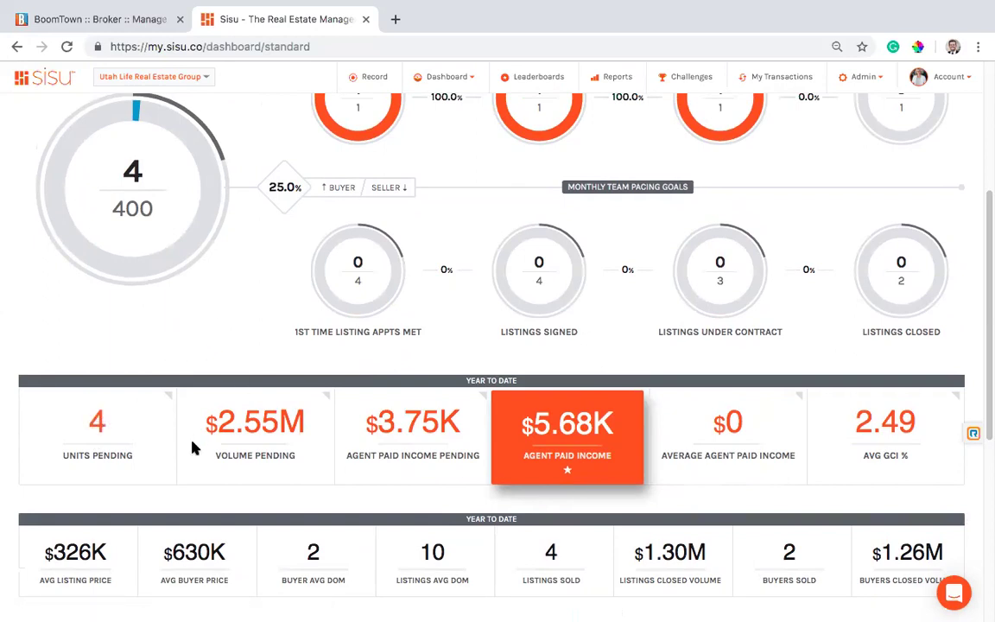
scroll(288, 393, down, 2)
scroll(289, 393, down, 1)
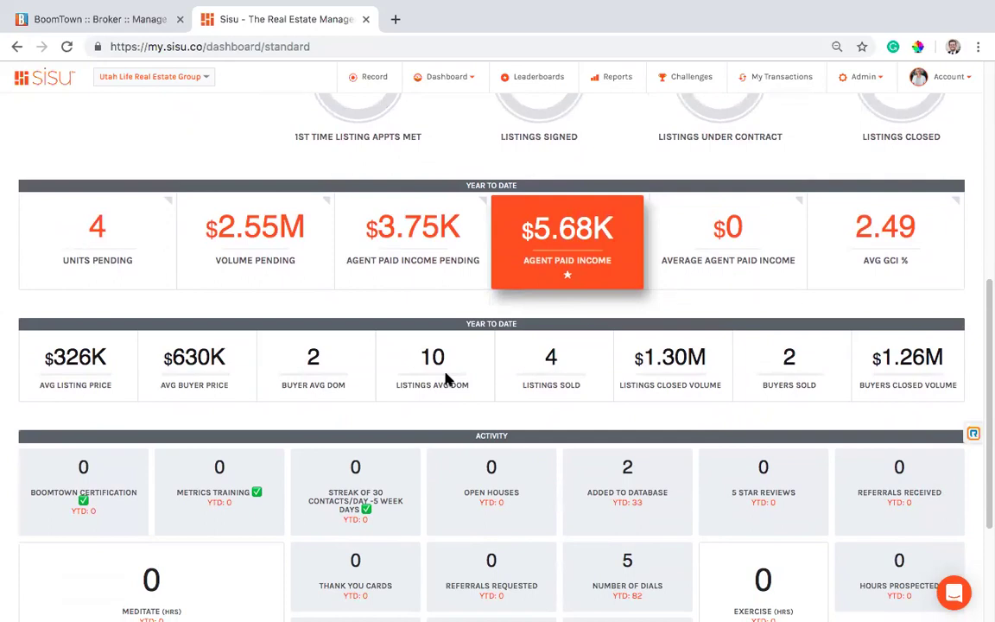
double_click(195, 356)
drag(259, 357, 807, 357)
double_click(75, 357)
click(190, 446)
scroll(397, 421, down, 3)
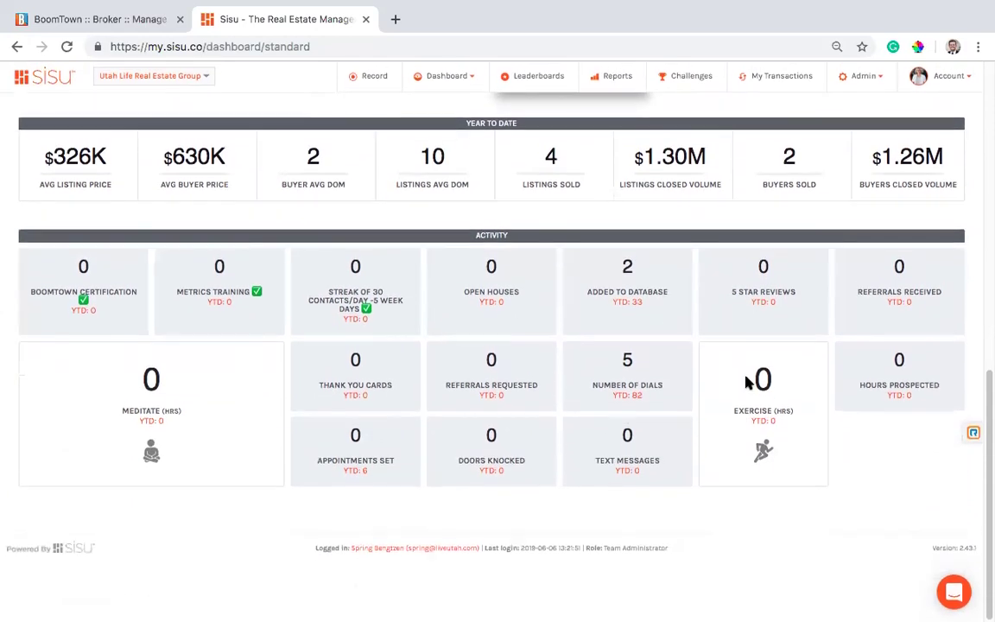
scroll(582, 373, up, 5)
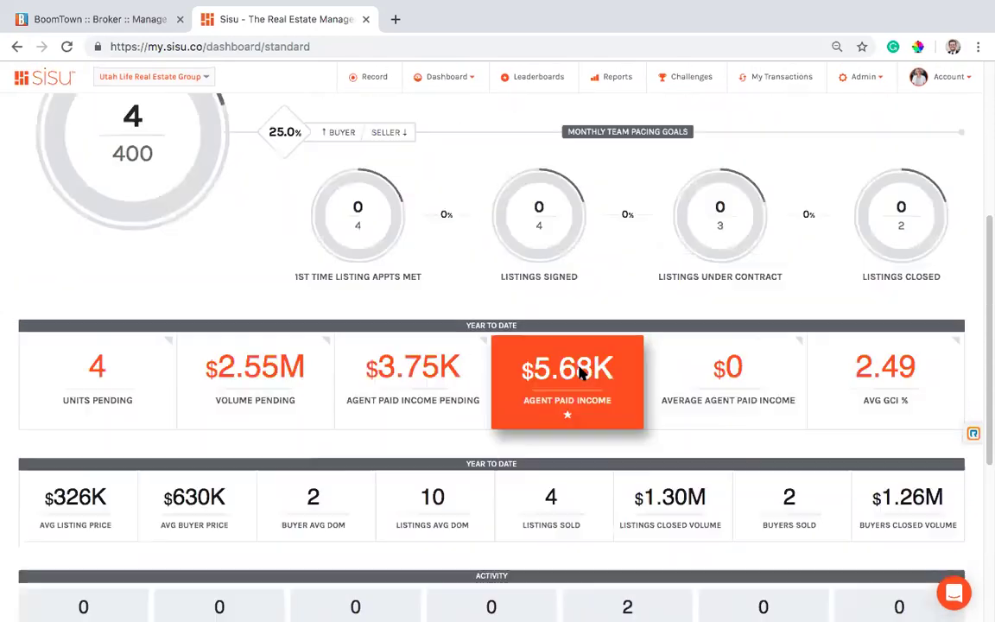
scroll(580, 372, up, 5)
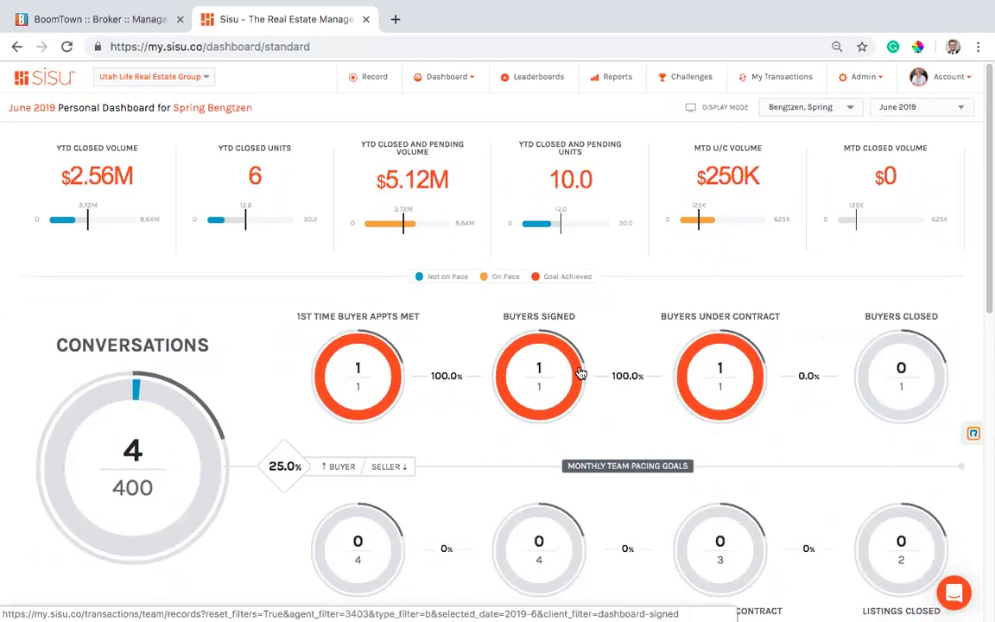
On the Record page, add two Conversations, one Meditate and one Thank You Card.
click(372, 81)
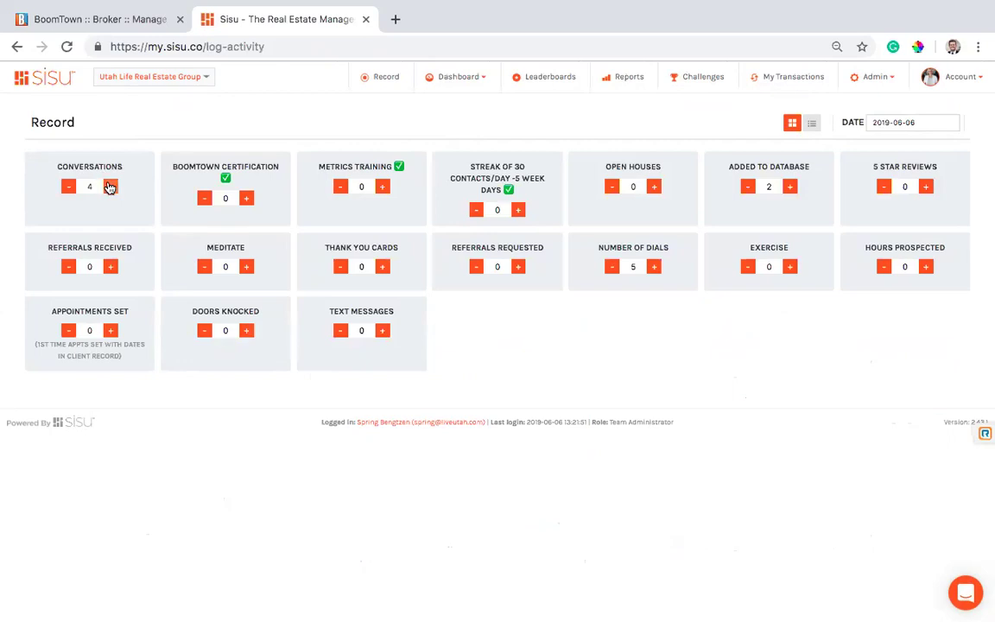
click(111, 187)
click(110, 187)
click(246, 266)
click(383, 266)
Filter My Transactions by the client's name to show their two transactions ($250K volume, $7.50K GCI).
click(789, 79)
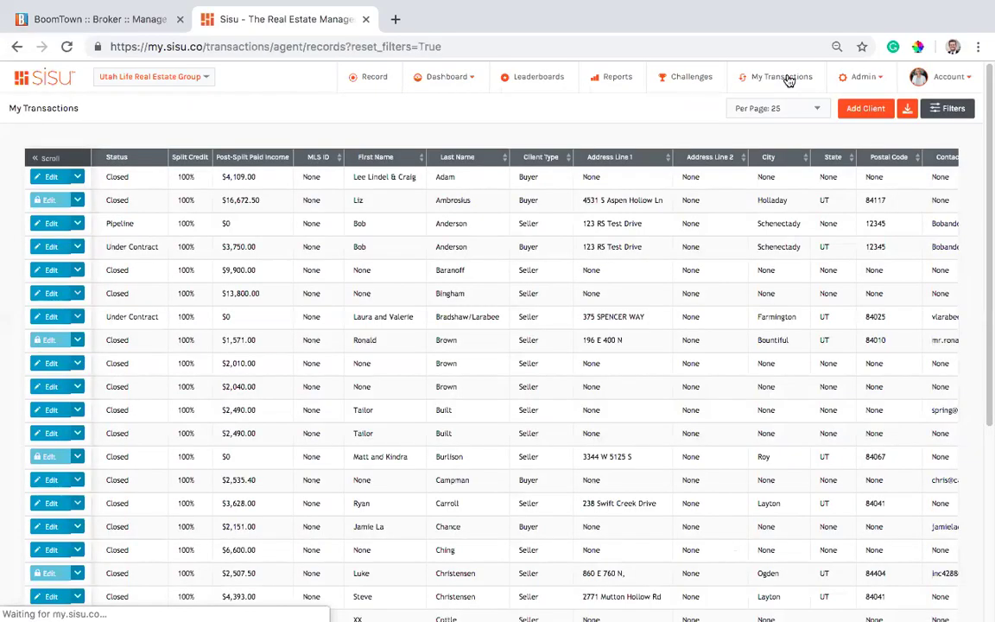
click(953, 108)
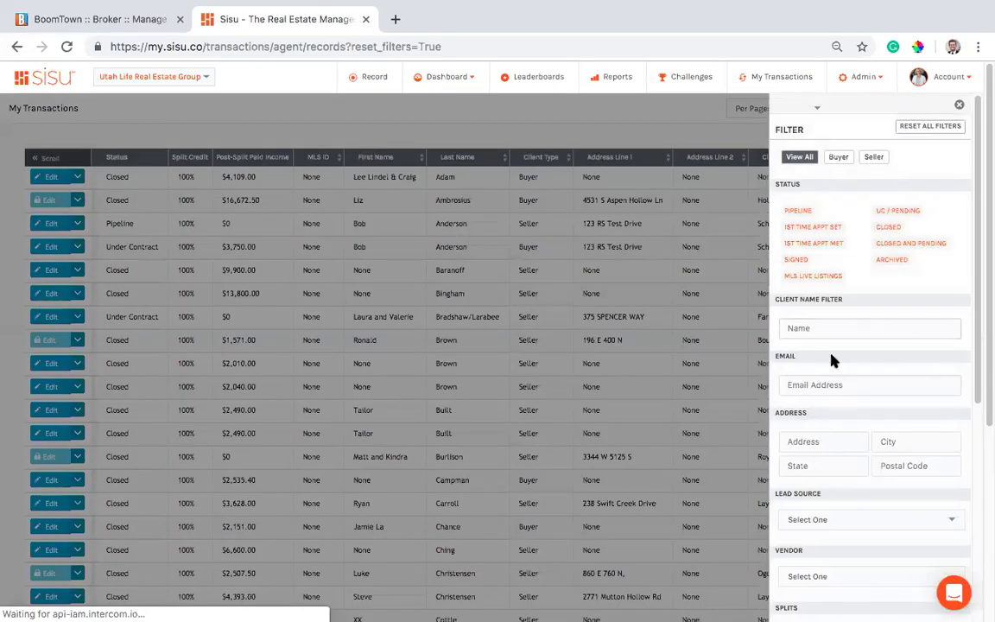
click(805, 327)
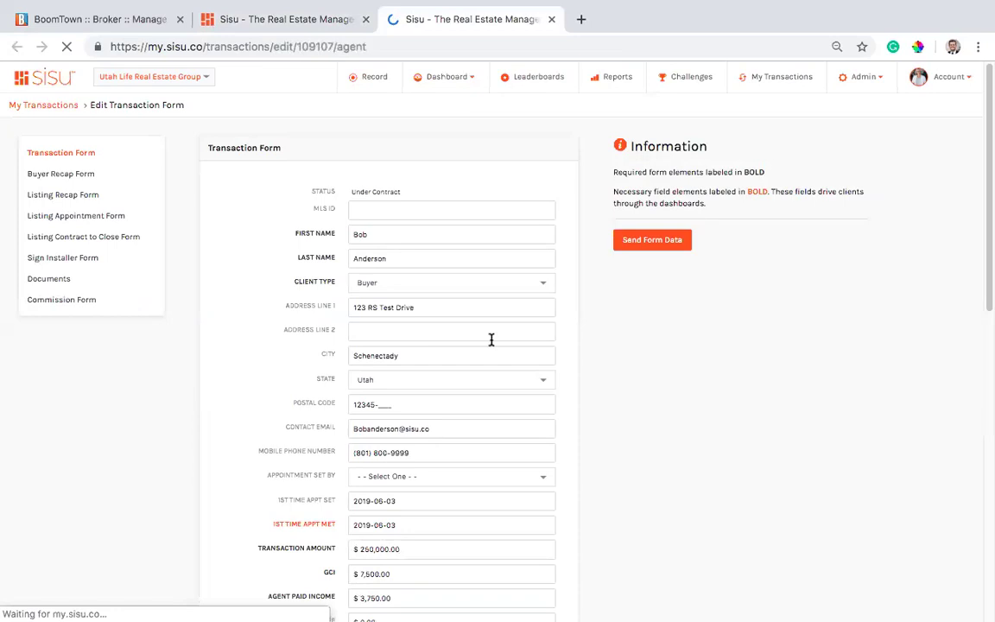
Dismiss the 1st Time Appt Met date picker on the transaction form.
scroll(484, 340, down, 3)
click(384, 348)
scroll(446, 349, down, 1)
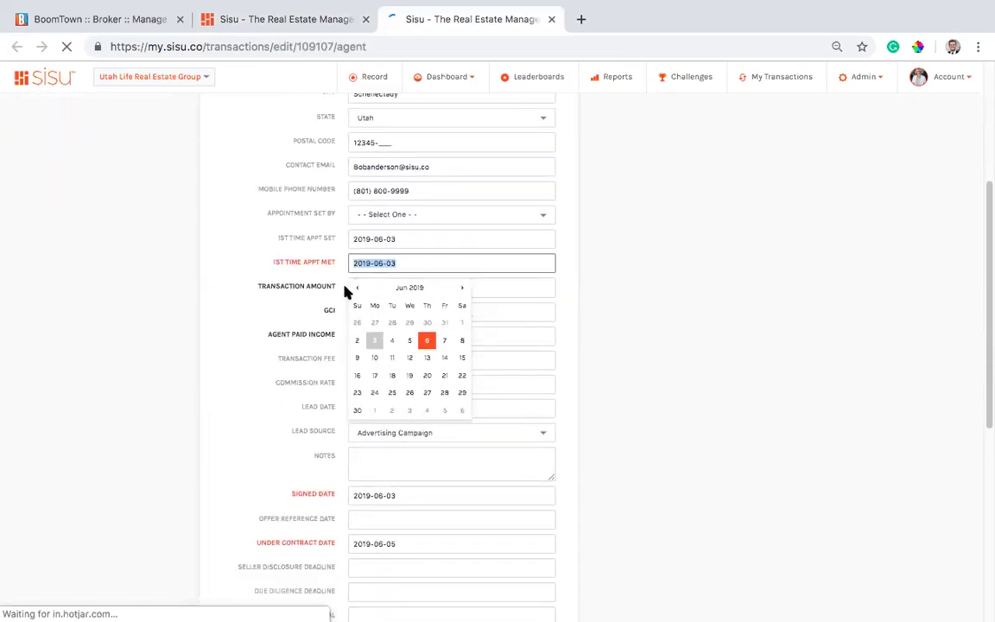
scroll(424, 400, down, 2)
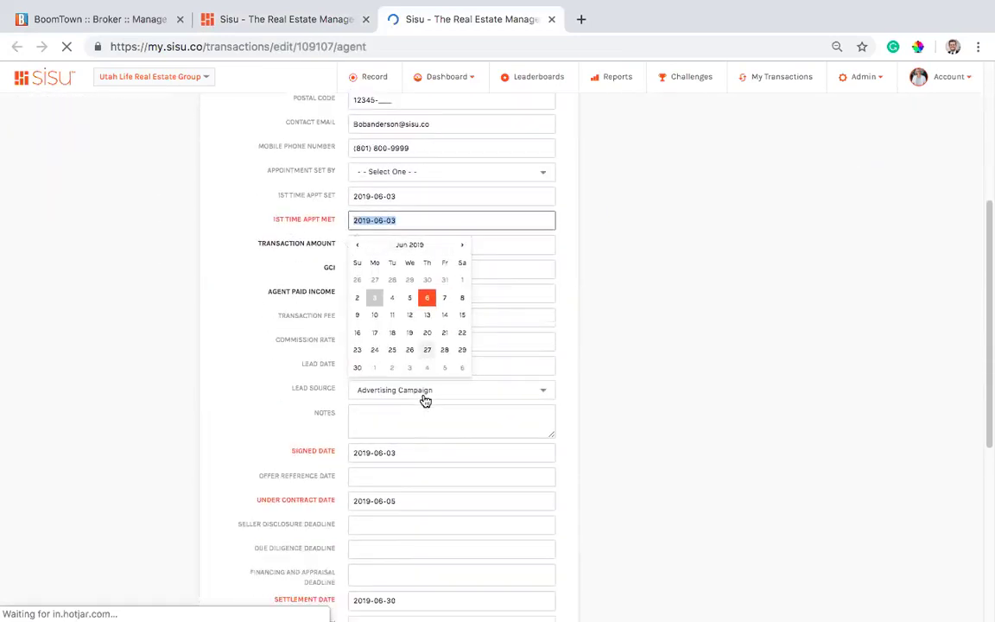
click(660, 450)
Review the form's 2019-06-03 signed, 2019-06-05 under-contract and 2019-06-30 settlement dates.
scroll(631, 436, down, 2)
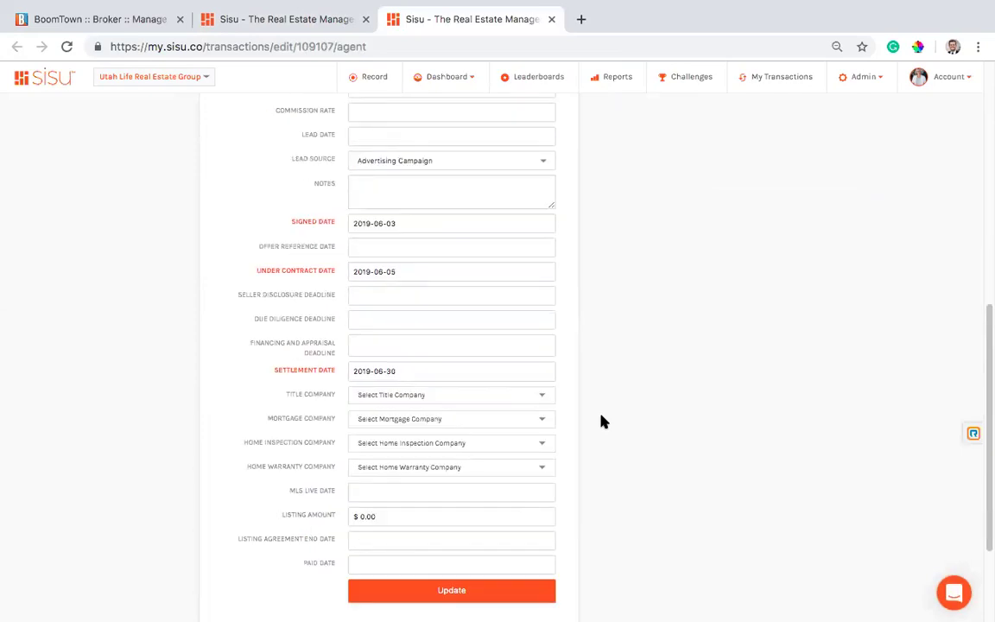
scroll(602, 346, up, 2)
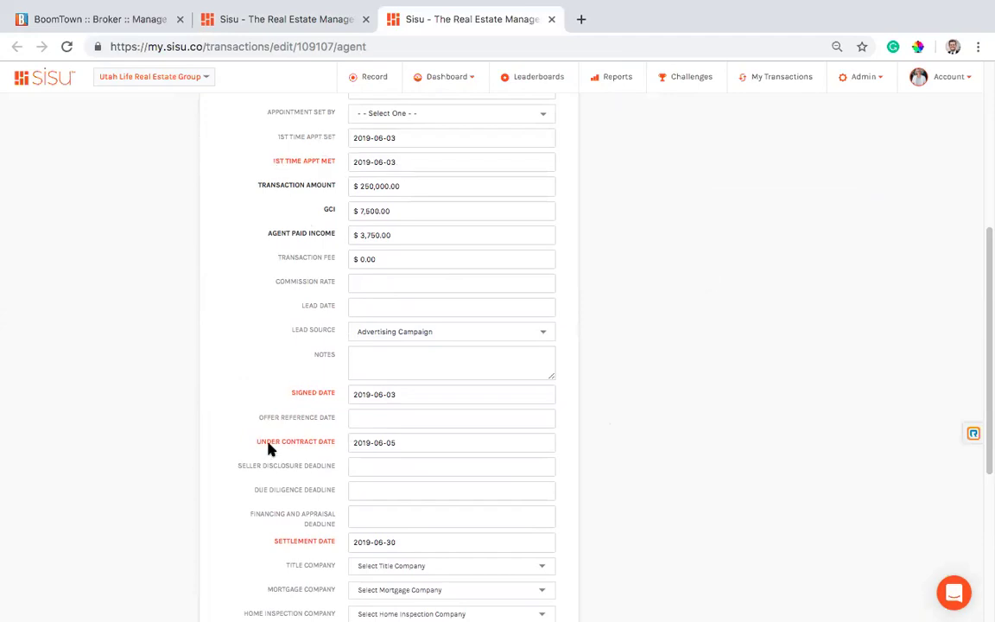
scroll(410, 410, down, 1)
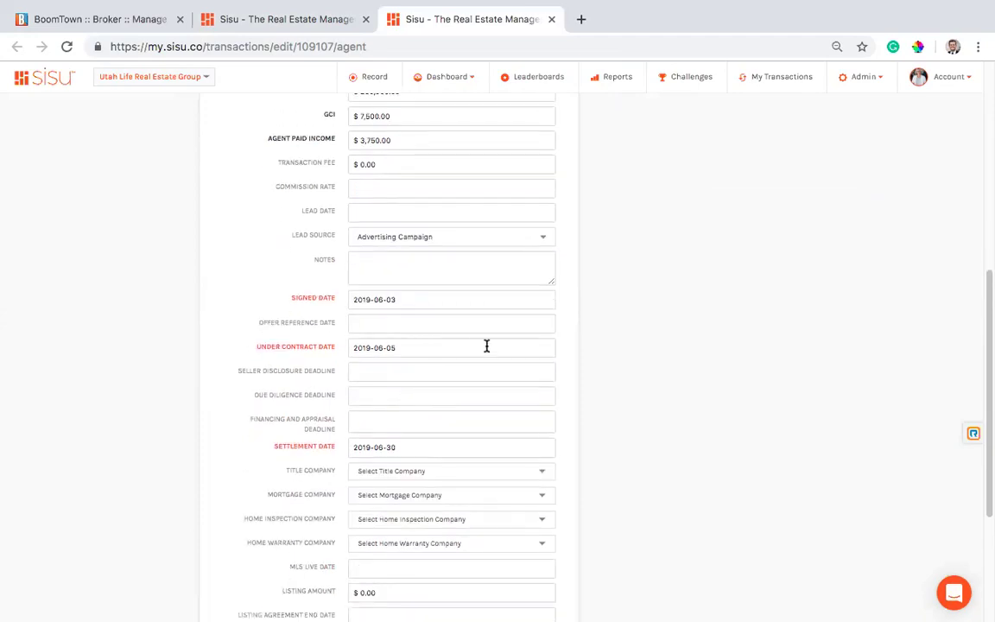
scroll(345, 293, up, 2)
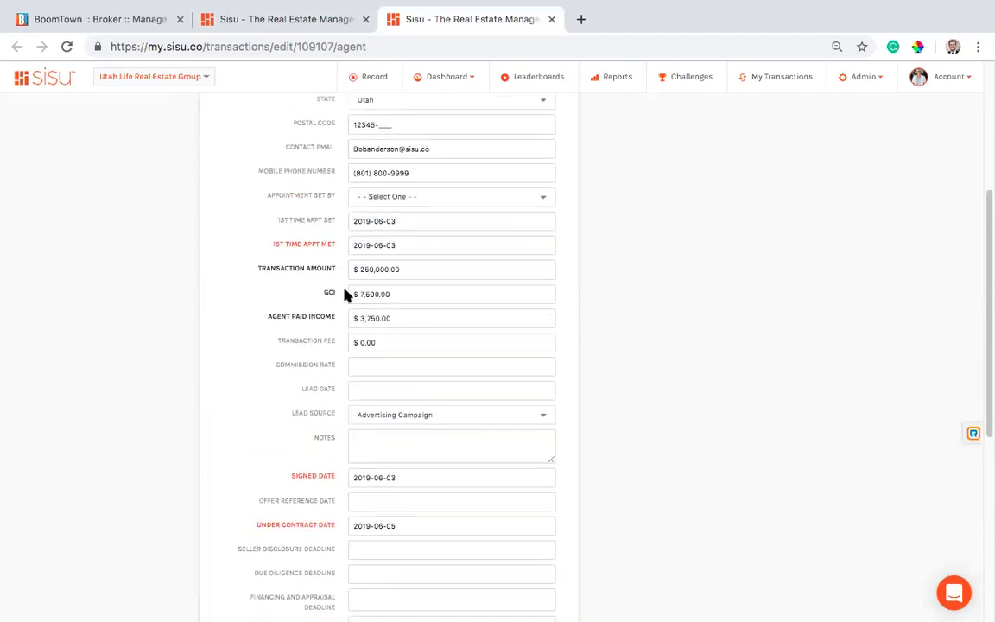
scroll(335, 294, down, 1)
scroll(337, 420, down, 1)
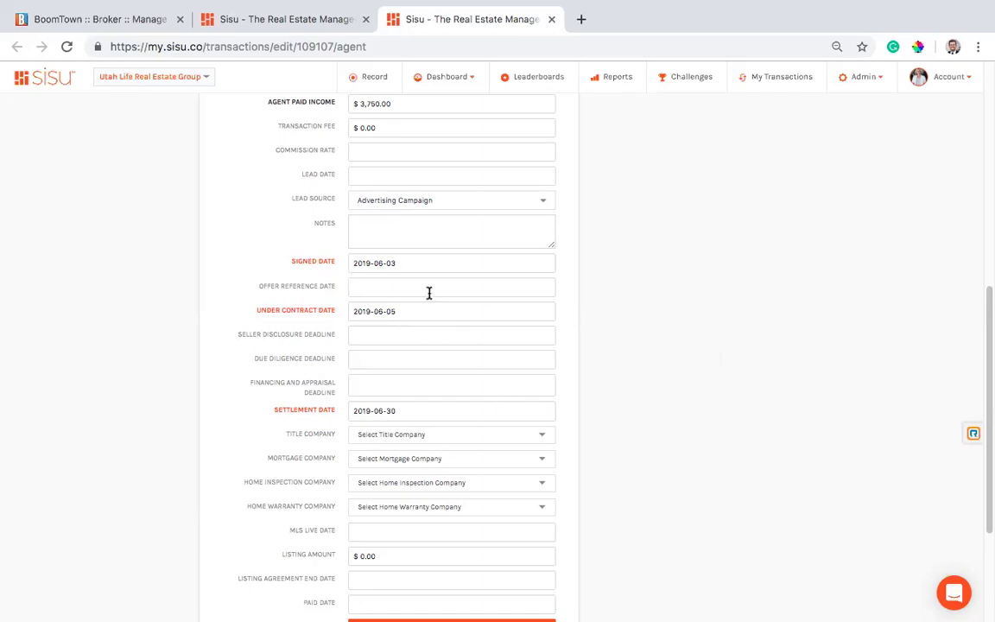
scroll(521, 283, up, 6)
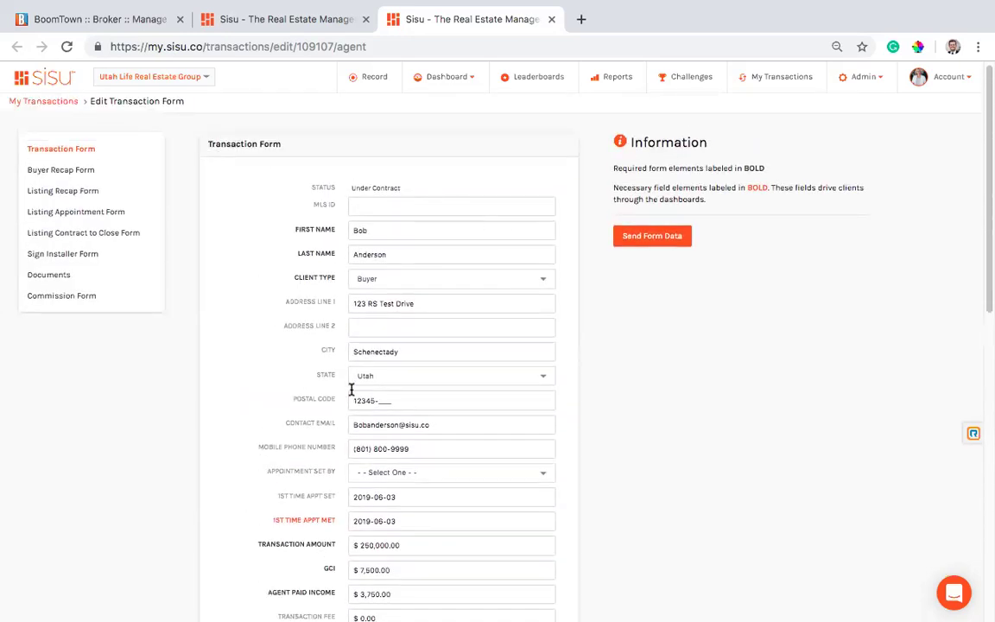
scroll(459, 269, down, 5)
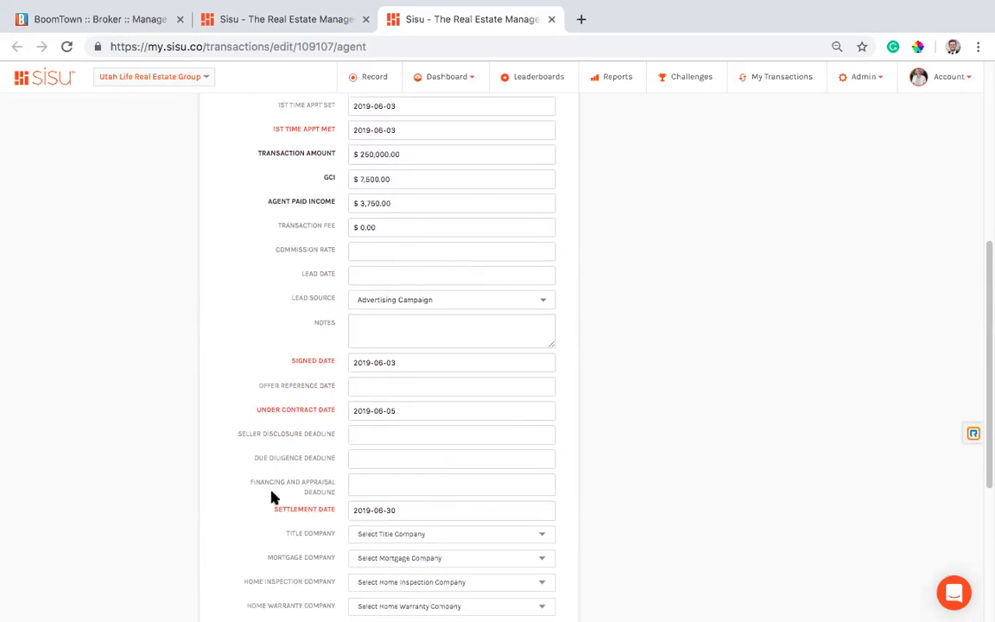
scroll(494, 501, down, 2)
scroll(438, 322, up, 3)
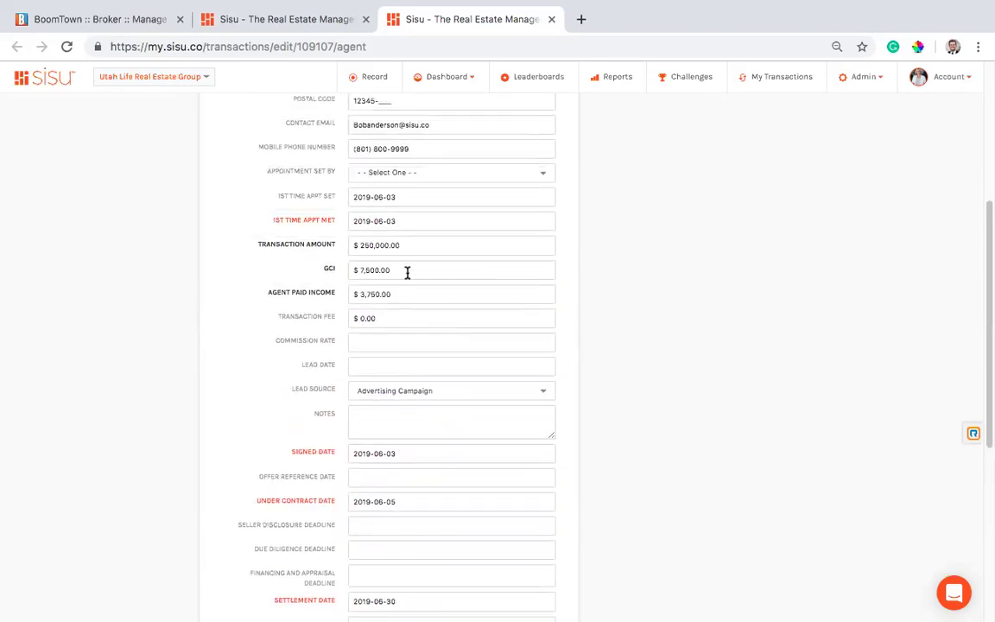
Check the BoomTown lead profile's synced transaction against the Sisu form.
click(134, 21)
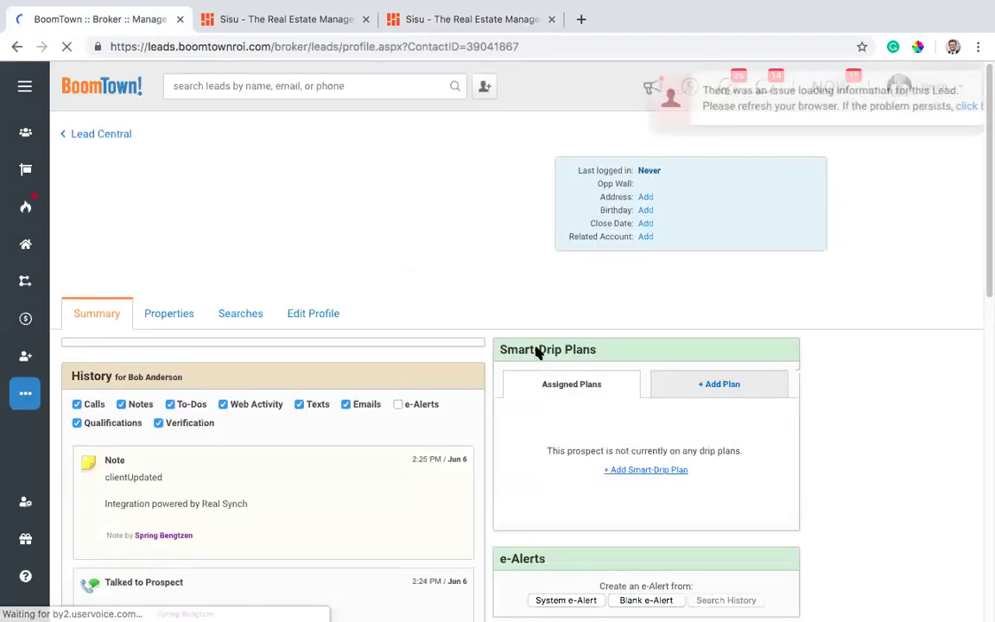
scroll(626, 381, down, 1)
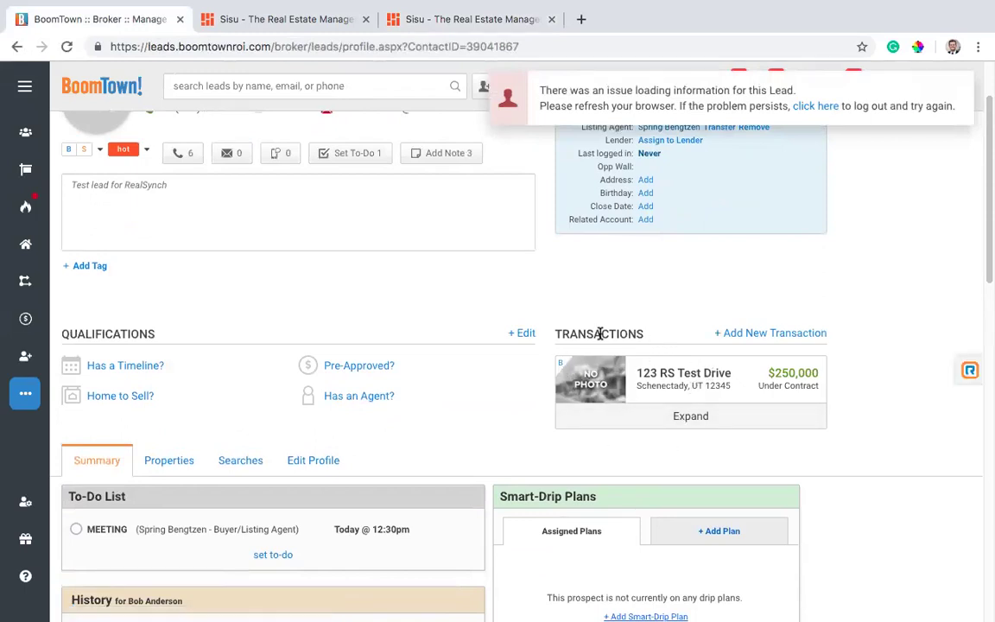
click(406, 19)
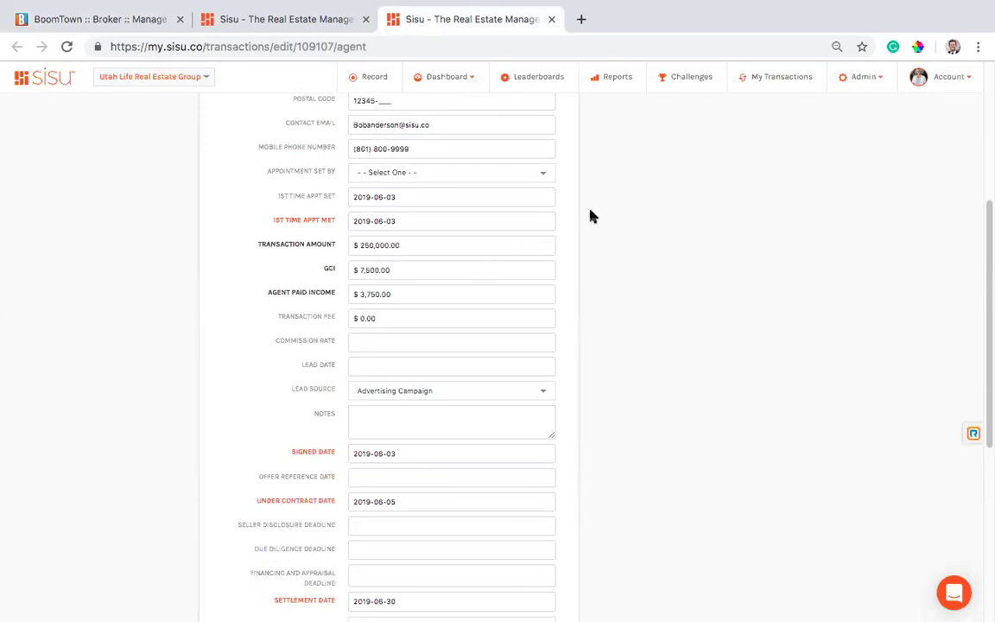
click(117, 19)
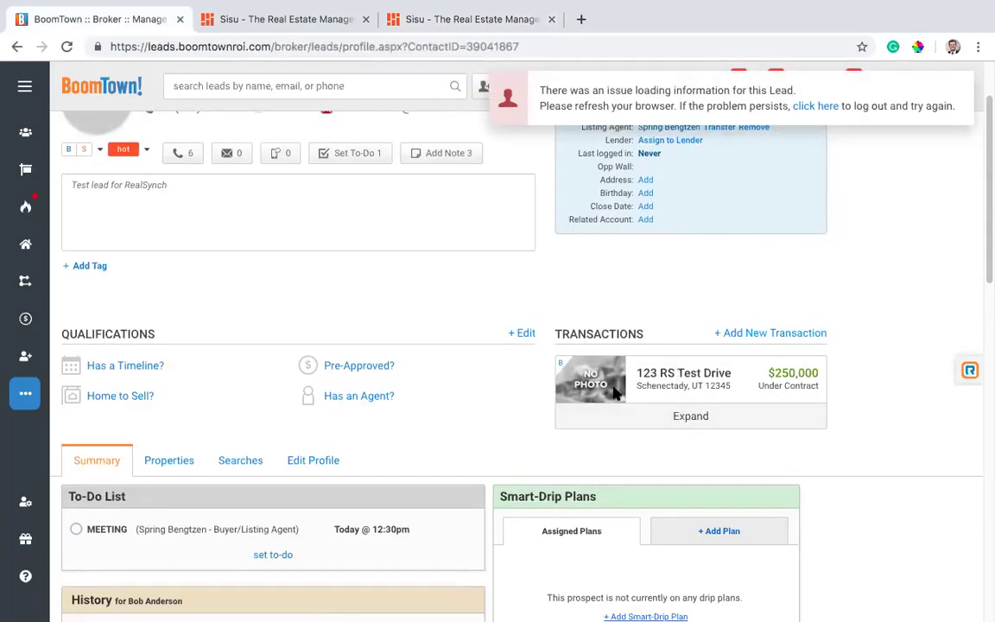
Expand the 123 RS Test Drive card, highlighting its Accepted/Closed dates, $7,500 GCI and $3,750 split.
click(689, 417)
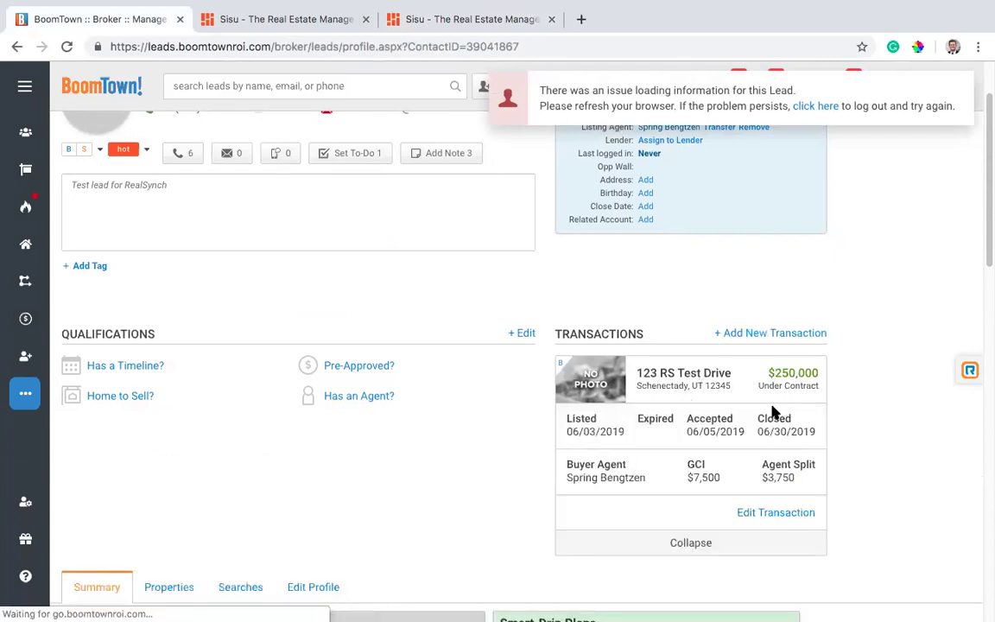
scroll(672, 427, down, 1)
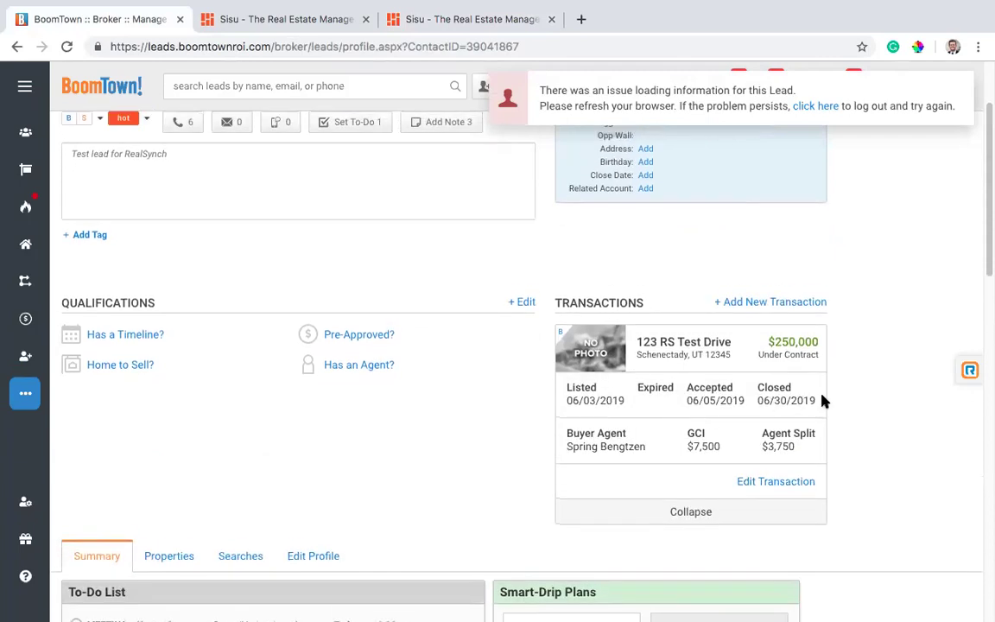
drag(742, 400, 693, 409)
drag(821, 402, 769, 398)
click(677, 451)
drag(721, 446, 688, 444)
drag(815, 451, 565, 442)
click(566, 442)
scroll(681, 404, down, 1)
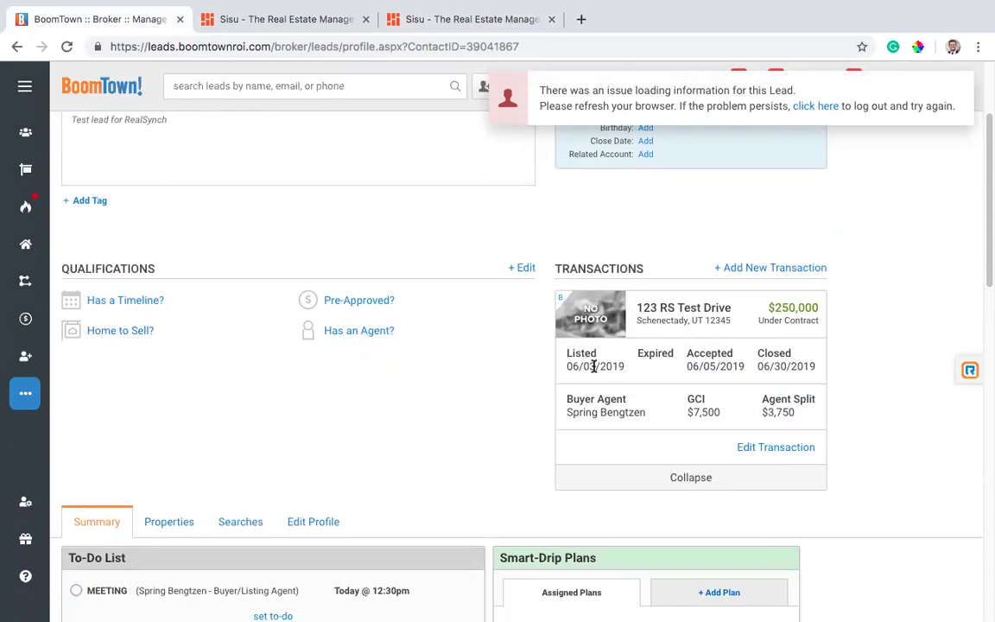
click(455, 19)
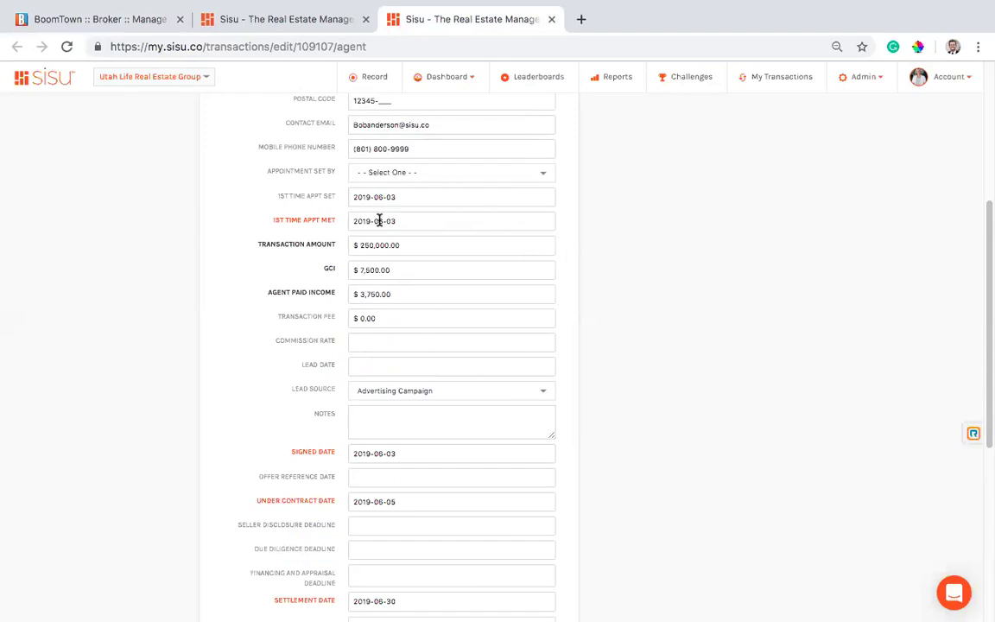
Compare the BoomTown lead profile's values with the Sisu transaction form.
click(104, 19)
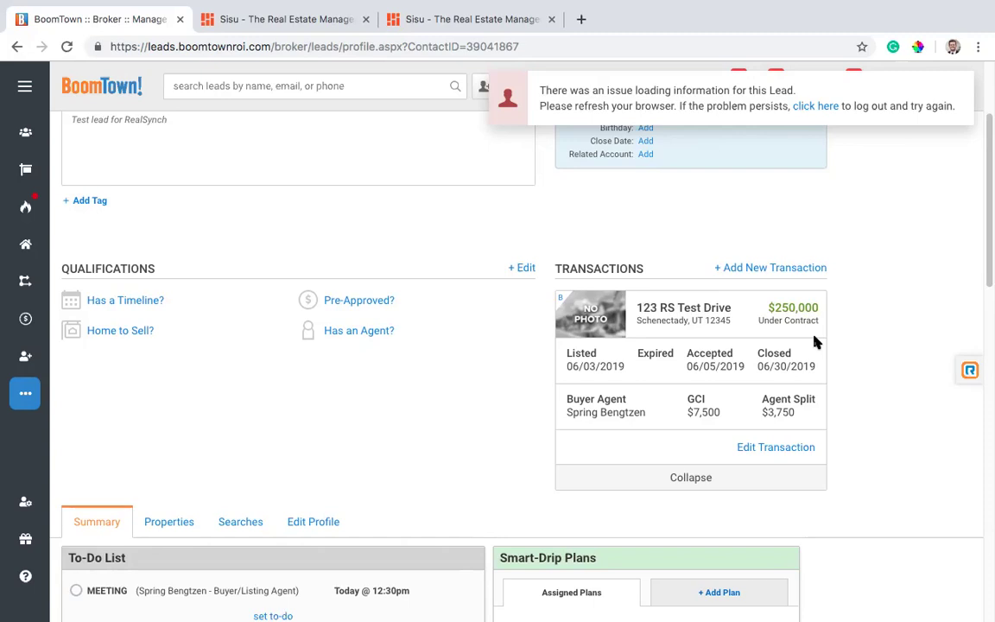
click(475, 21)
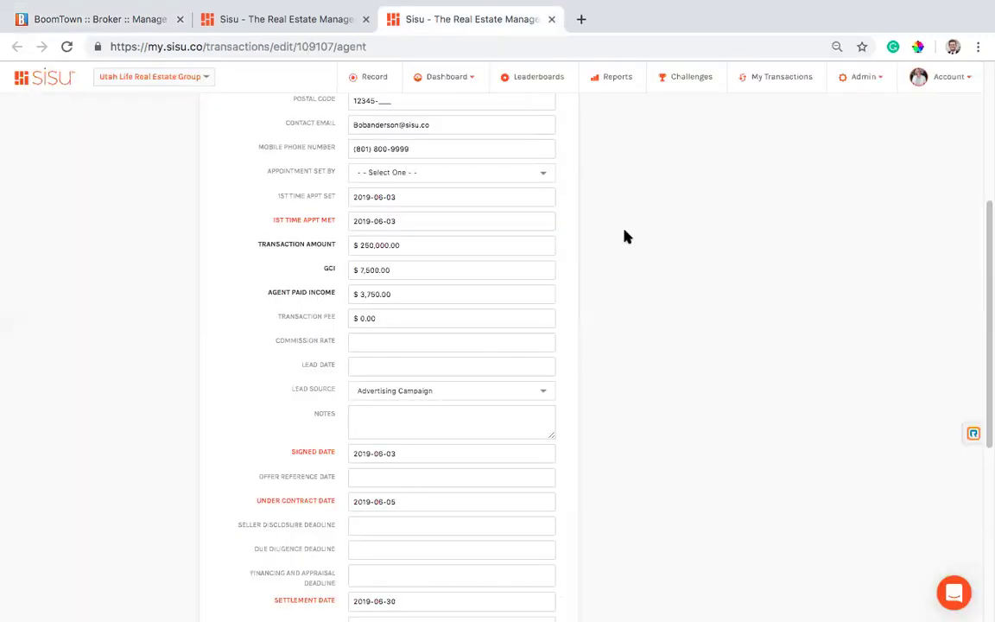
click(139, 21)
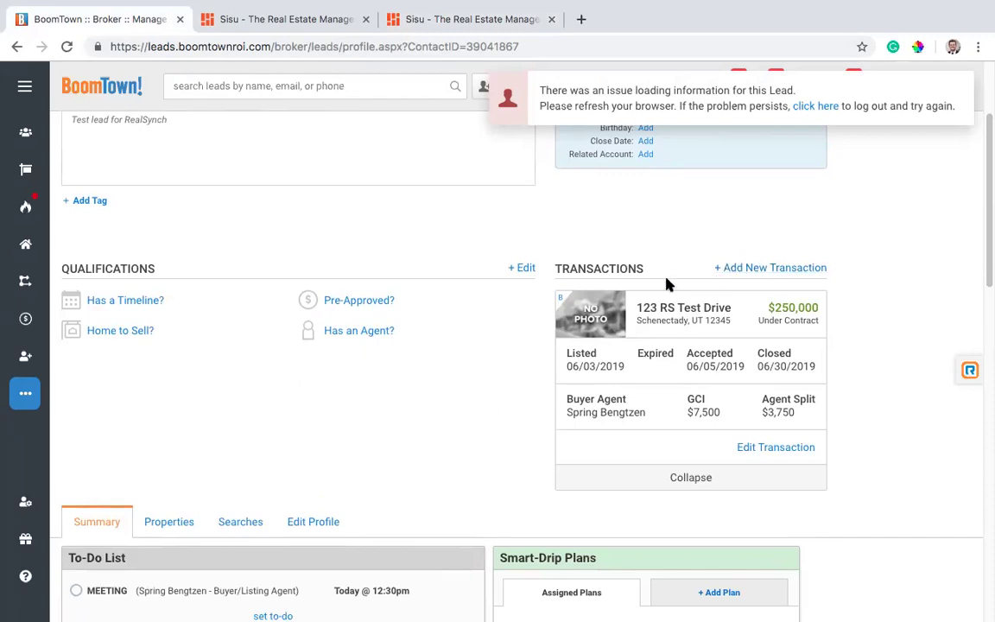
click(440, 18)
Recheck the client name and fields on the Sisu form, ending on BoomTown's Transactions card.
scroll(419, 190, up, 3)
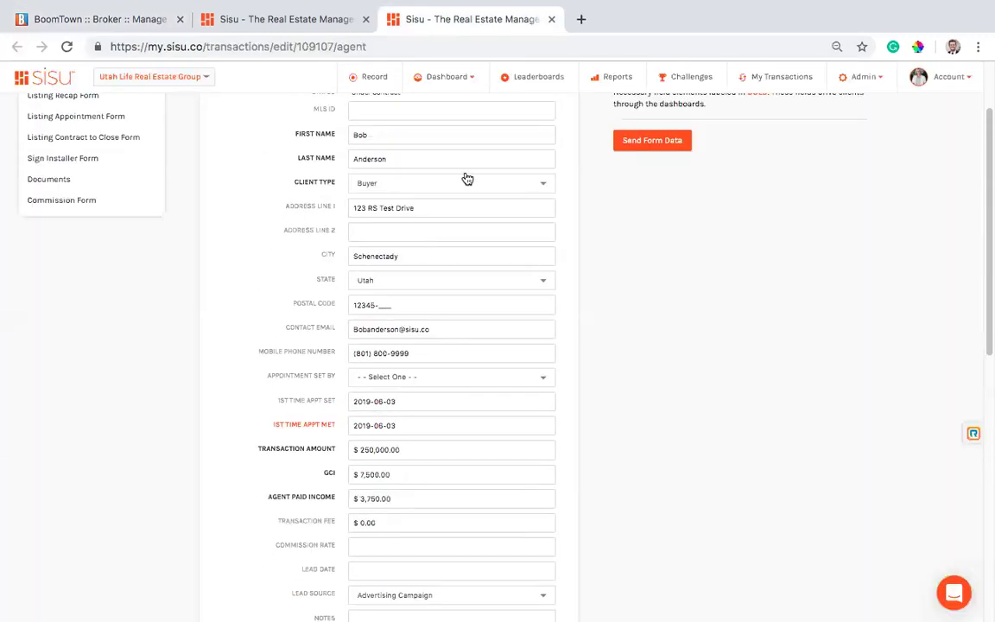
scroll(386, 282, up, 2)
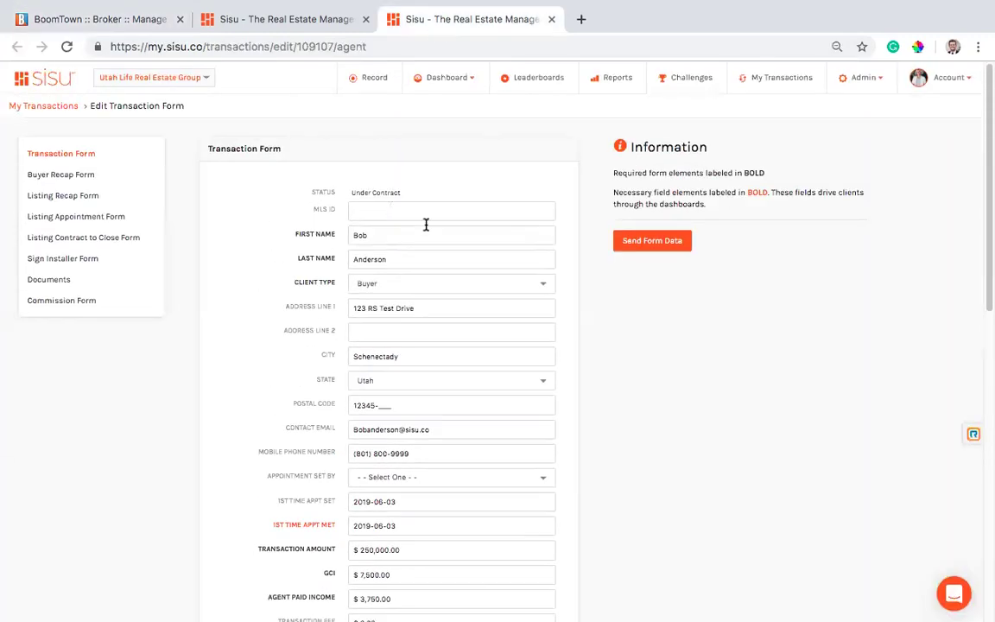
double_click(383, 231)
click(584, 288)
scroll(455, 360, down, 3)
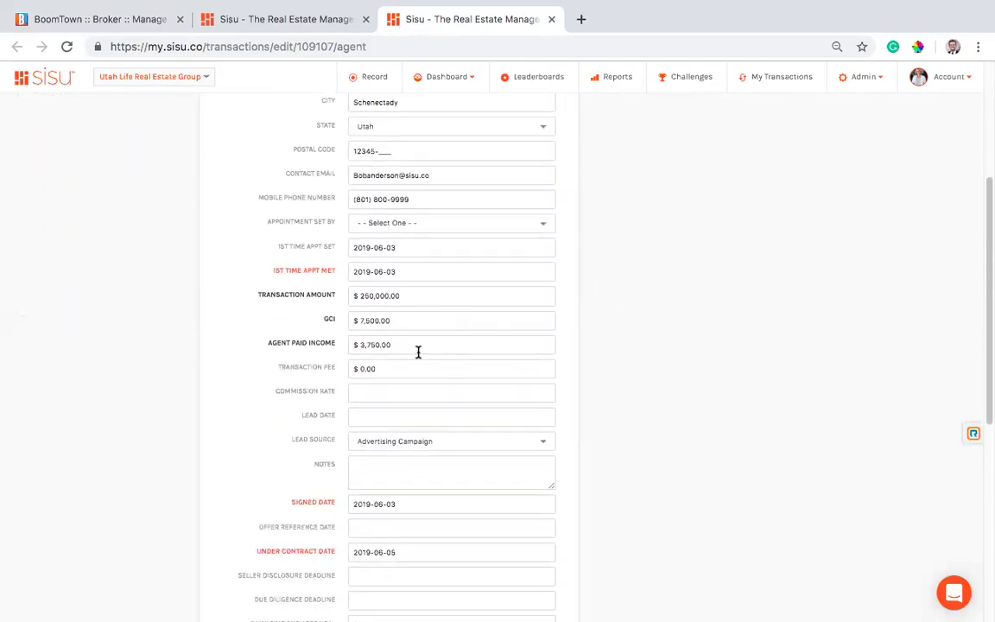
scroll(322, 340, down, 2)
scroll(342, 410, up, 1)
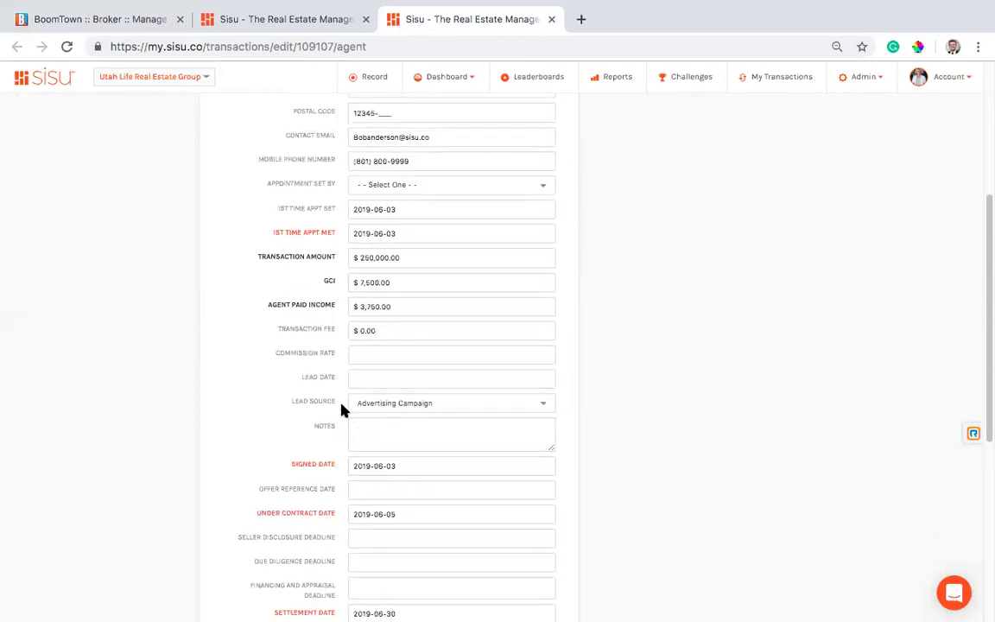
click(80, 18)
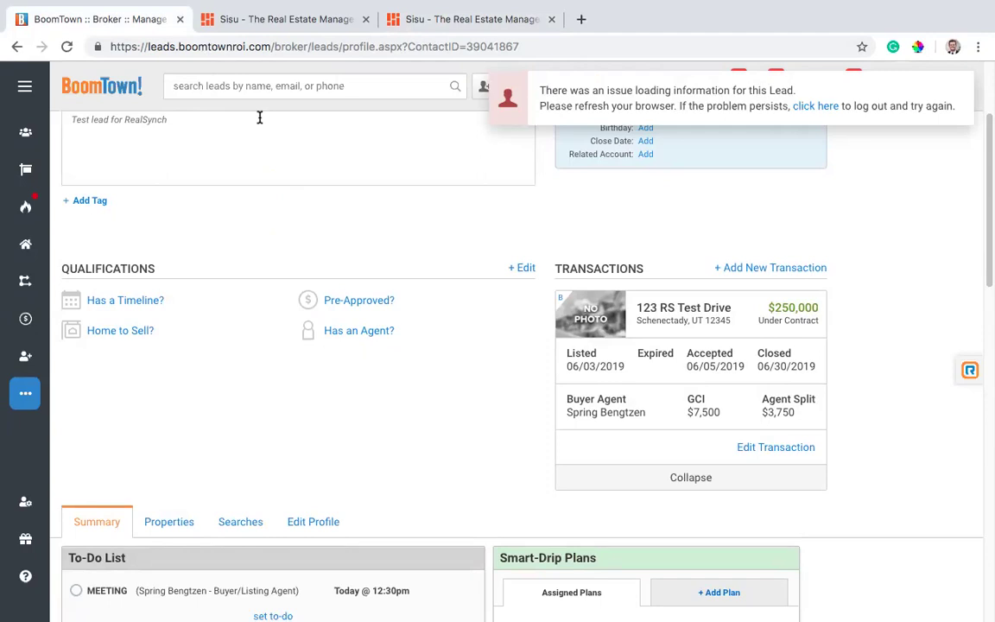
Open Sisu's support chat window over the transaction edit form.
click(407, 21)
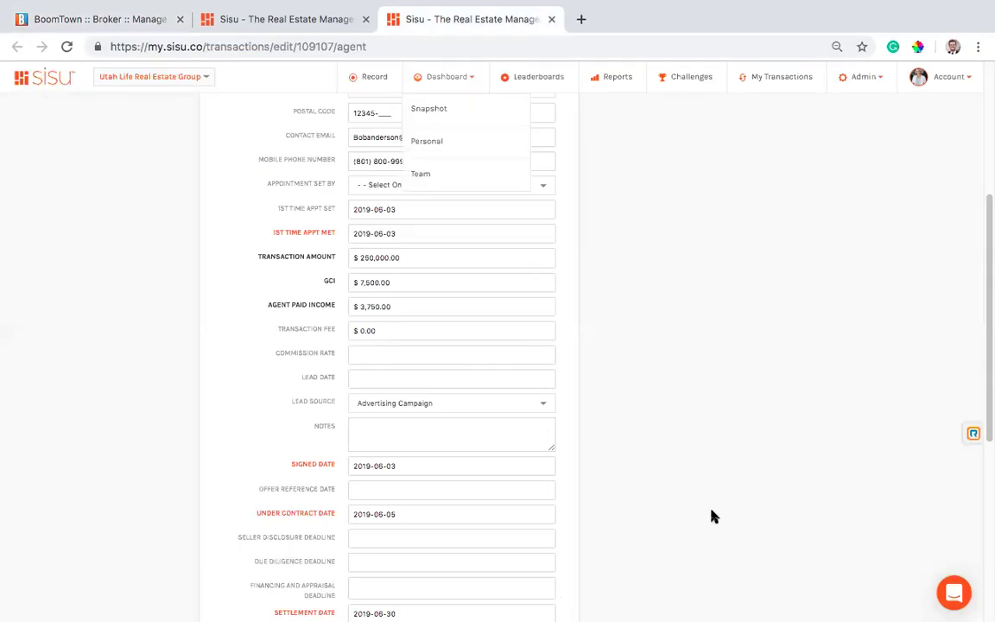
click(951, 605)
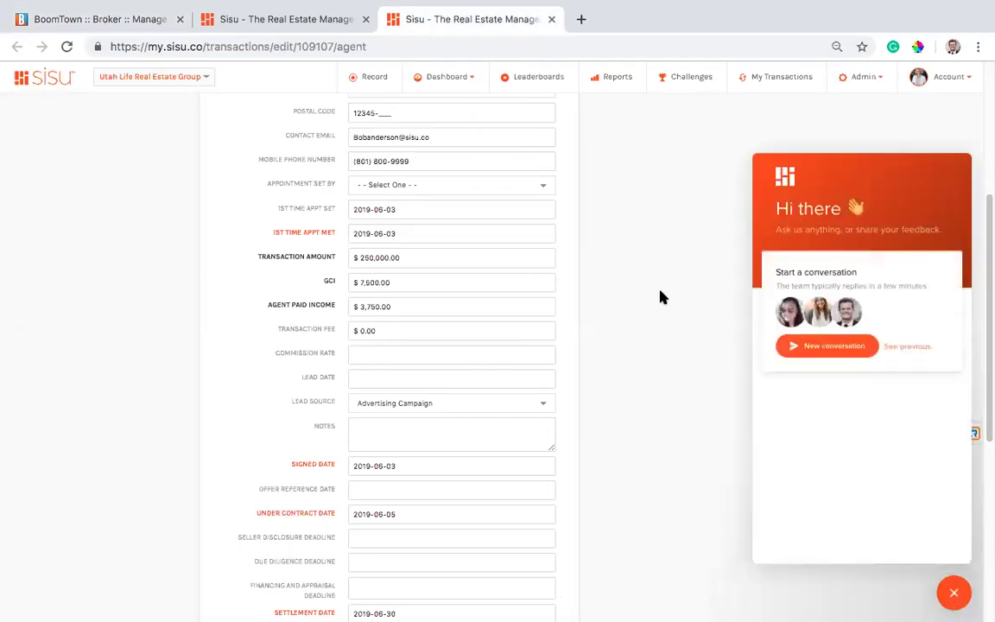